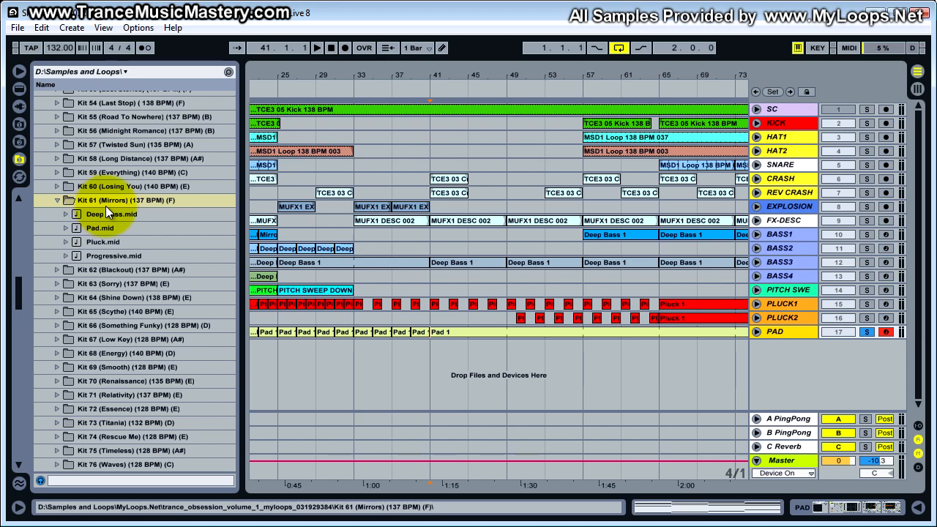
- Browse the trance_obsession_volume_1 kit folders from the top of the pack down to Kit 61 (Mirrors)
{"action": "scroll", "coordinate": [105, 205], "scroll_direction": "up", "scroll_amount": 7}
{"action": "scroll", "coordinate": [127, 221], "scroll_direction": "up", "scroll_amount": 14}
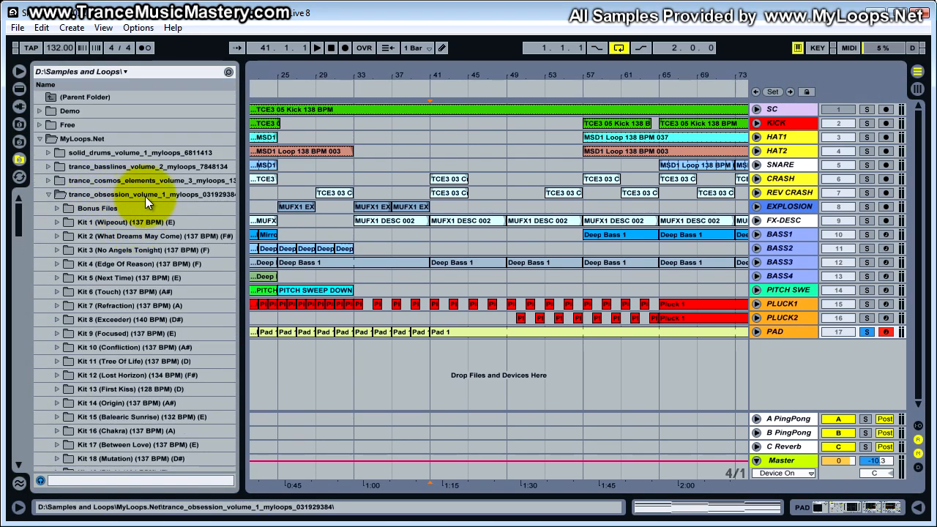
{"action": "scroll", "coordinate": [140, 306], "scroll_direction": "down", "scroll_amount": 18}
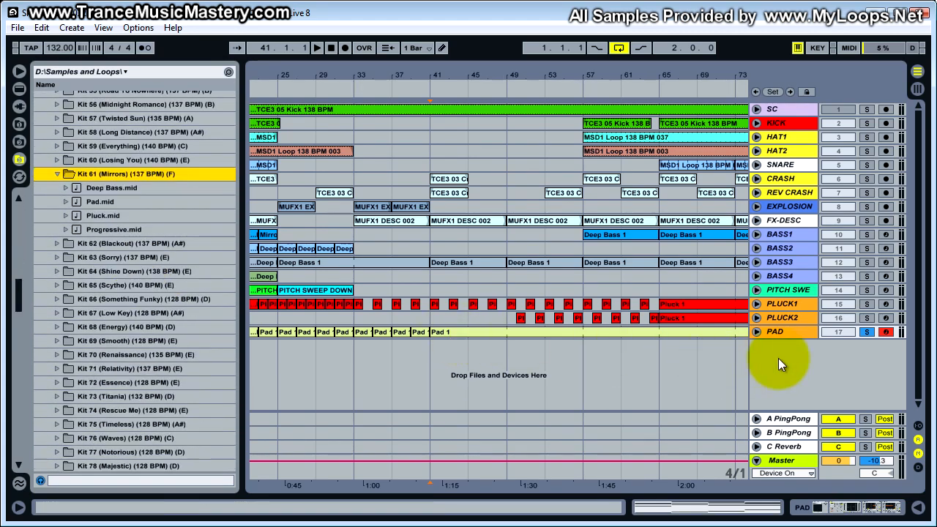
- Open the notes of the Pad 1 clip on the PAD track and play the progression back
{"action": "left_click", "coordinate": [779, 334]}
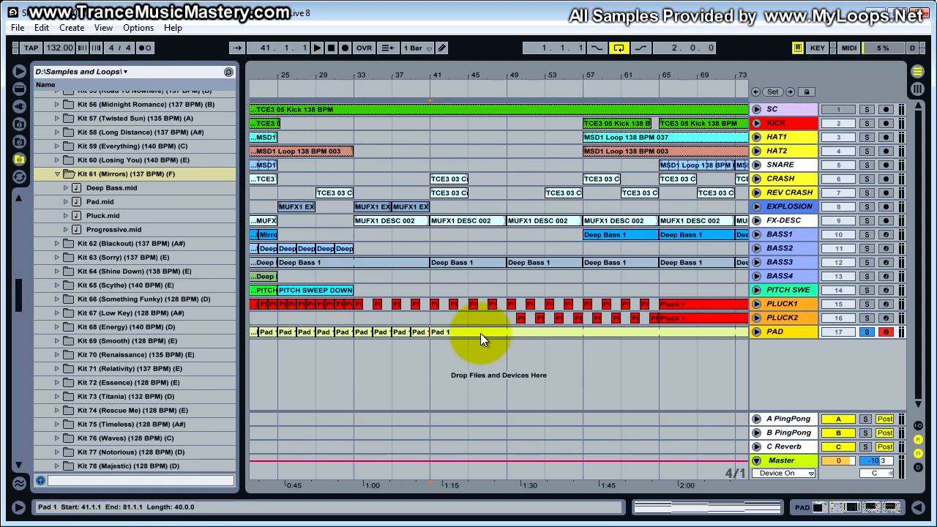
{"action": "left_click", "coordinate": [851, 507]}
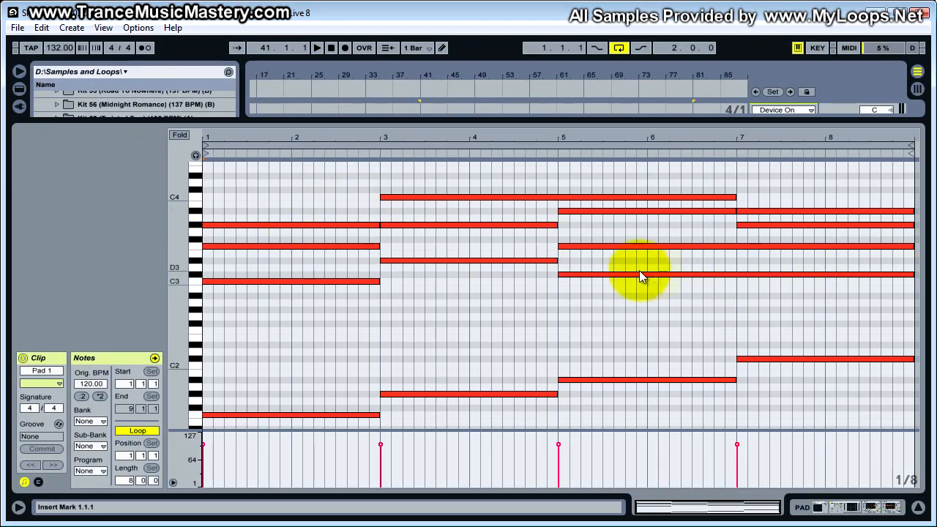
{"action": "key", "text": "space"}
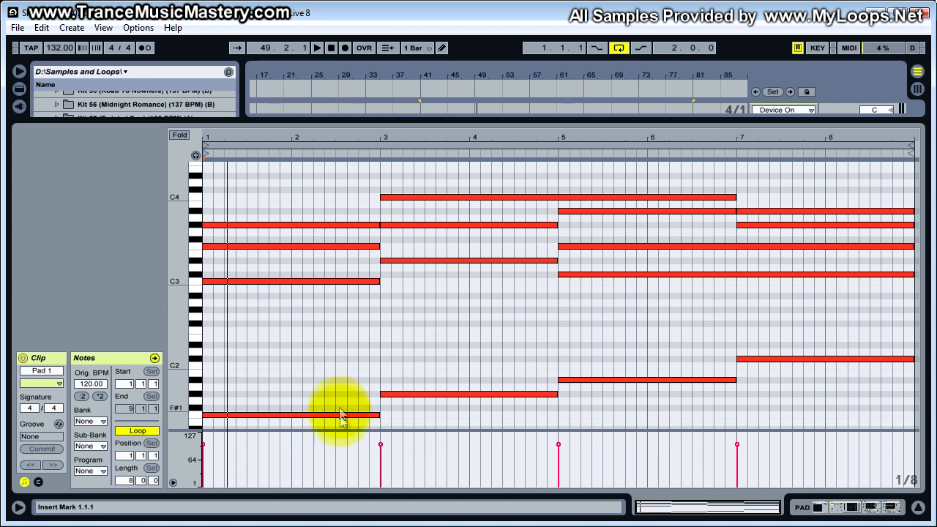
- Examine the Pad 1 clip's bass line up close, auditioning its notes F1, G#1, A#1 and C#2 in order
{"action": "left_click_drag", "start_coordinate": [184, 324], "coordinate": [180, 328]}
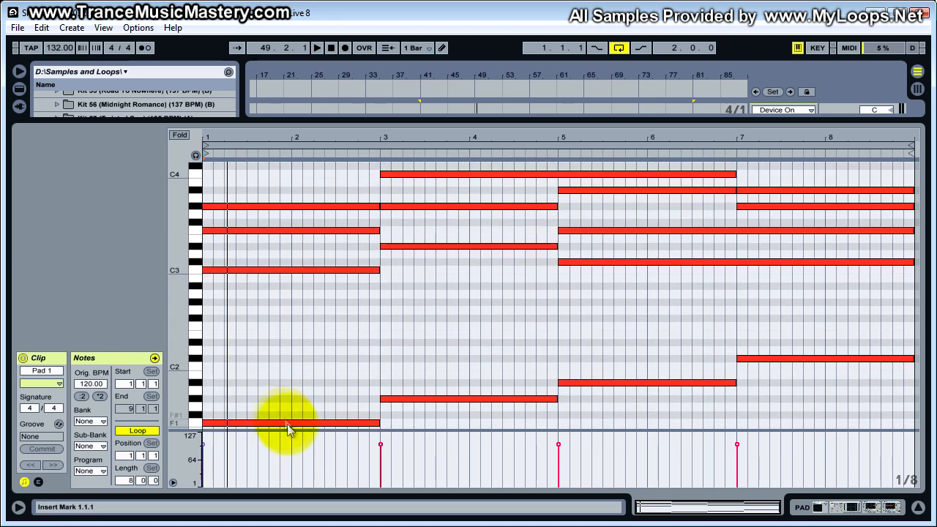
{"action": "left_click", "coordinate": [621, 384]}
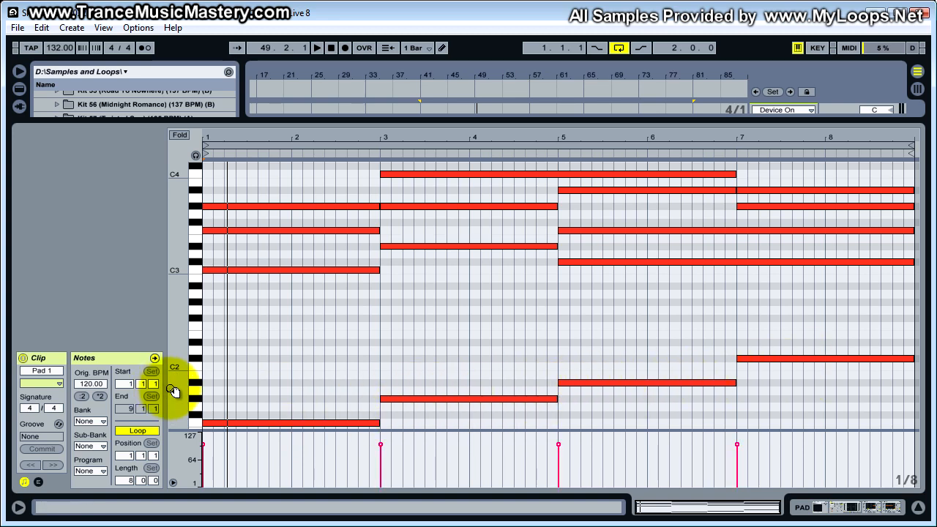
{"action": "left_click_drag", "start_coordinate": [178, 387], "coordinate": [178, 387]}
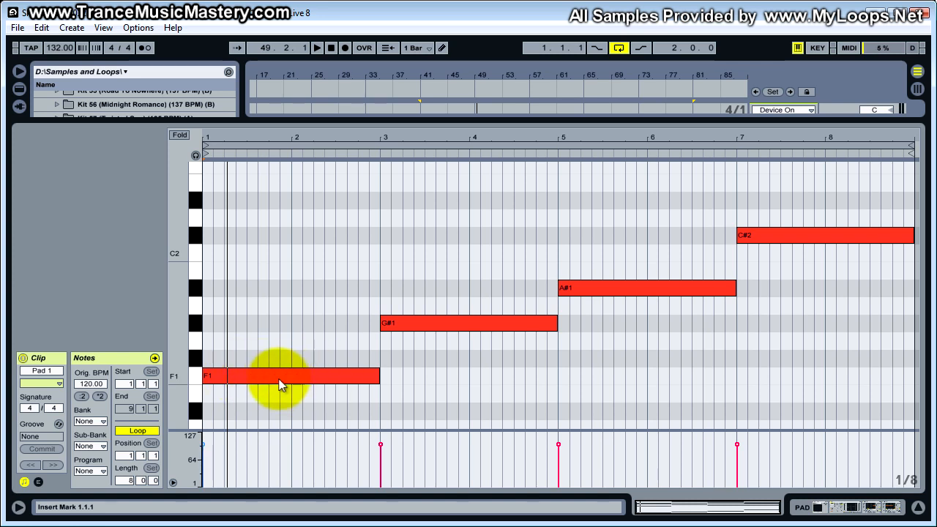
{"action": "left_click", "coordinate": [410, 327]}
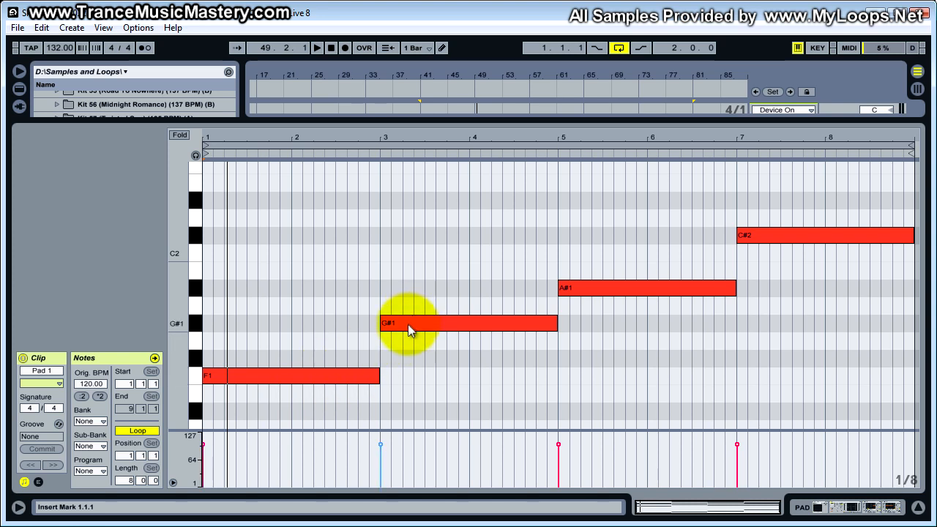
{"action": "left_click", "coordinate": [569, 287]}
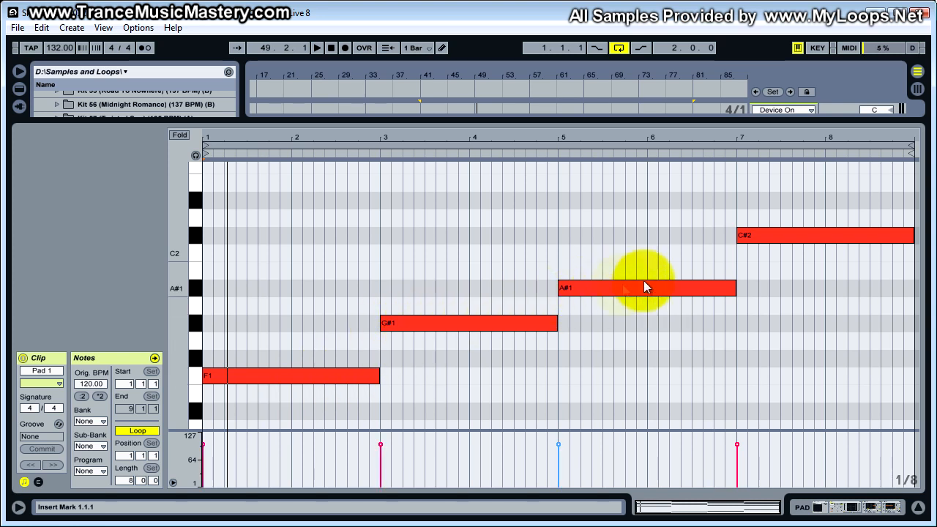
{"action": "left_click", "coordinate": [800, 238]}
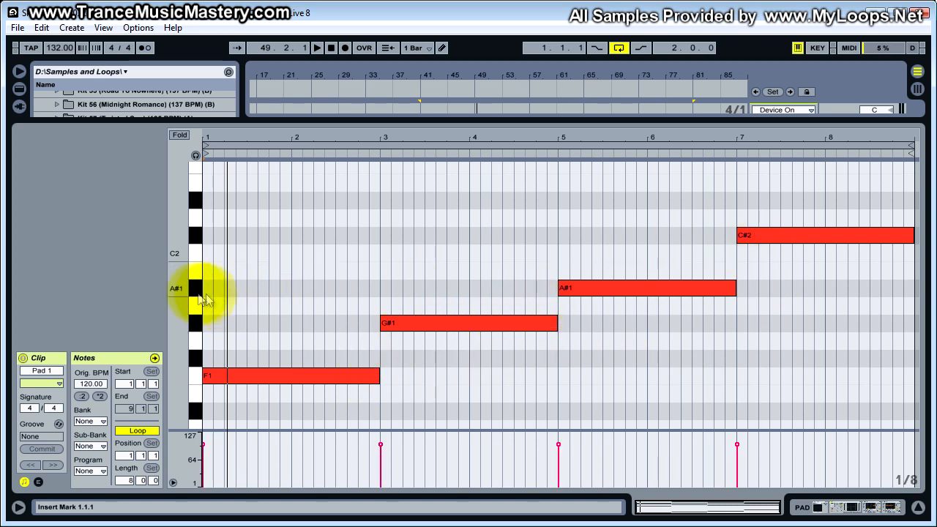
- Compare the Pad 1 clip's bass notes with the chord notes above them, focusing on the first chord's C3, F3 and G#3
{"action": "left_click_drag", "start_coordinate": [184, 293], "coordinate": [177, 292]}
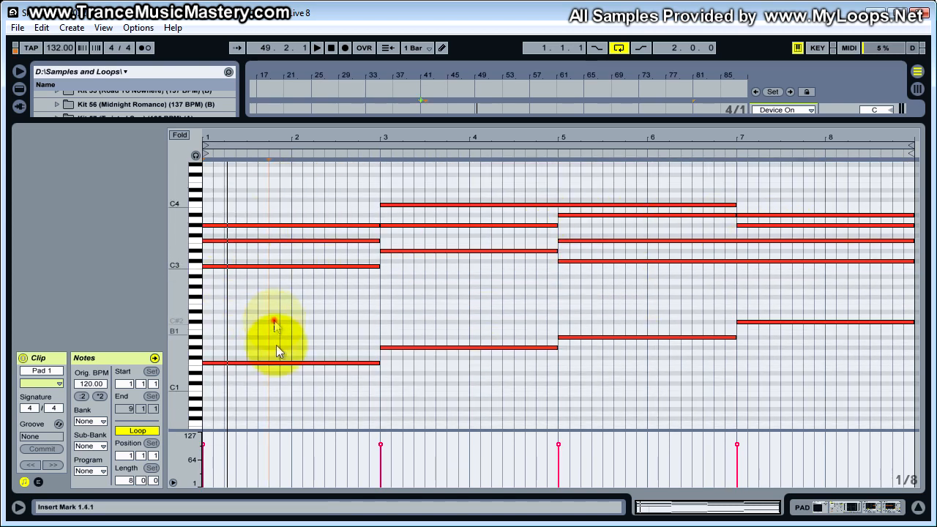
{"action": "left_click", "coordinate": [448, 322]}
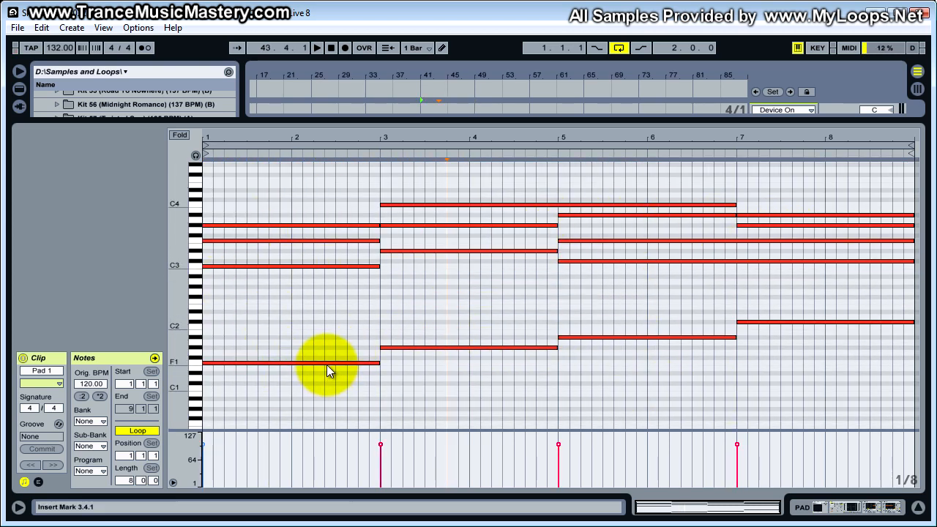
{"action": "left_click_drag", "start_coordinate": [181, 359], "coordinate": [187, 362]}
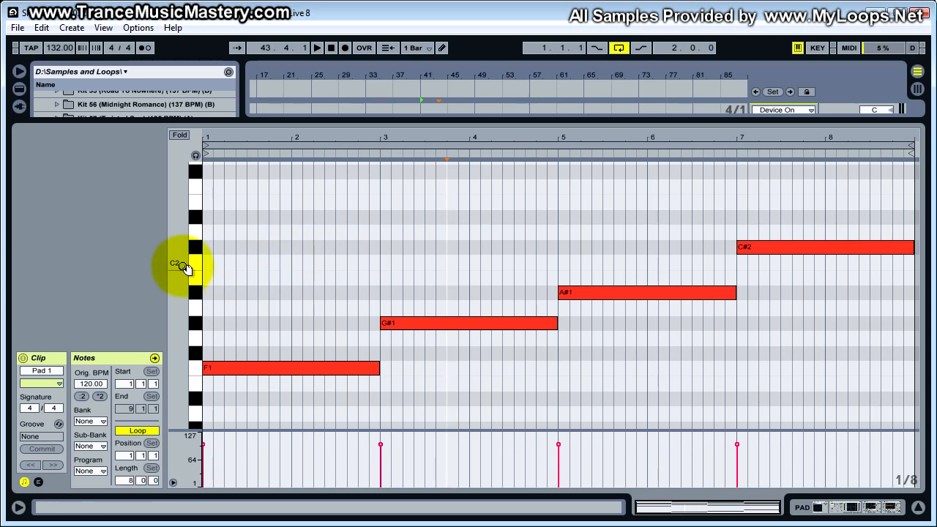
{"action": "left_click_drag", "start_coordinate": [183, 267], "coordinate": [226, 247]}
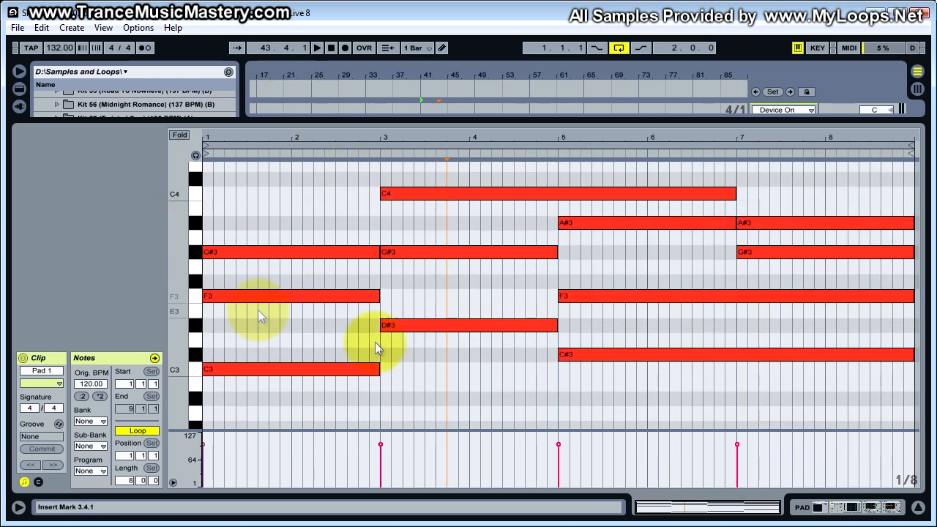
{"action": "left_click_drag", "start_coordinate": [175, 329], "coordinate": [178, 336]}
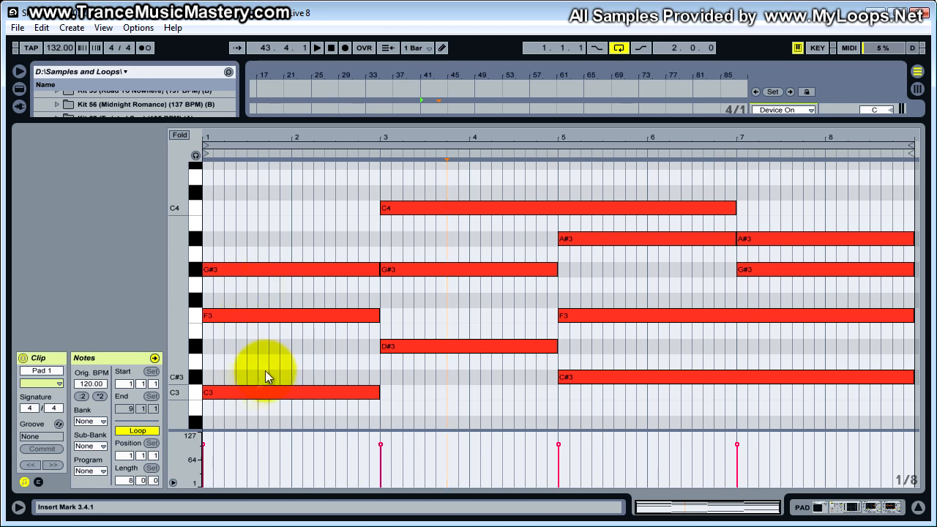
- Raise the first chord's C3, F3 and G#3 notes by one octave each, and lower all three back an octave
{"action": "left_click_drag", "start_coordinate": [281, 392], "coordinate": [285, 209]}
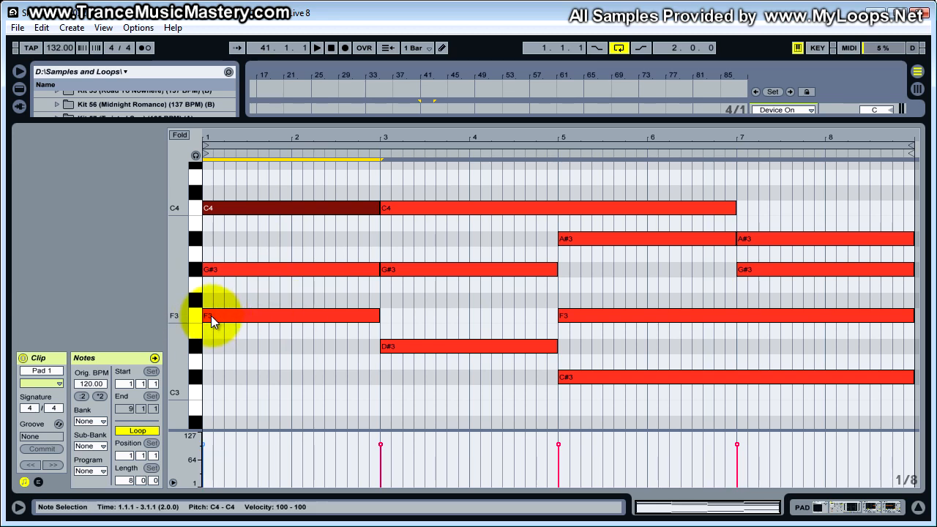
{"action": "scroll", "coordinate": [285, 325], "scroll_direction": "up", "scroll_amount": 2}
{"action": "left_click_drag", "start_coordinate": [286, 356], "coordinate": [284, 212]}
{"action": "scroll", "coordinate": [281, 231], "scroll_direction": "up", "scroll_amount": 2}
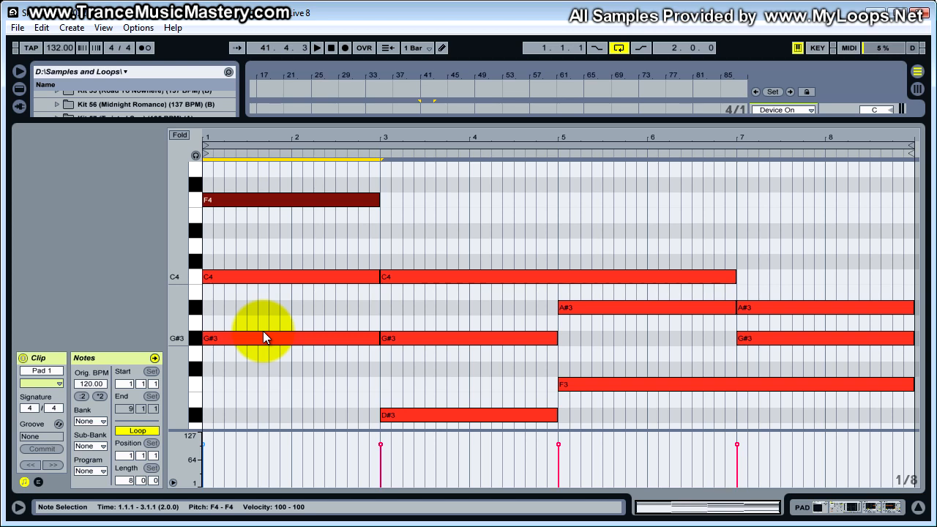
{"action": "scroll", "coordinate": [265, 336], "scroll_direction": "up", "scroll_amount": 3}
{"action": "left_click_drag", "start_coordinate": [275, 382], "coordinate": [311, 380]}
{"action": "scroll", "coordinate": [265, 242], "scroll_direction": "up", "scroll_amount": 2}
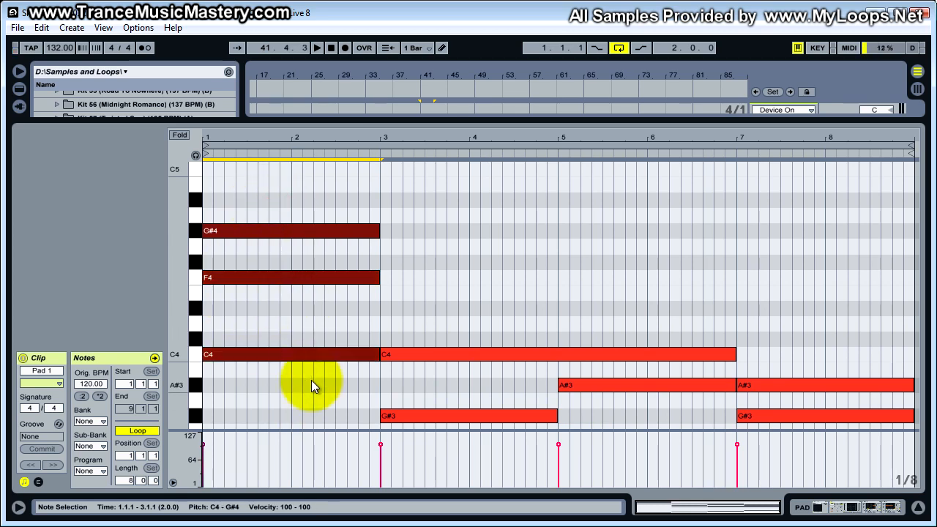
{"action": "key", "text": "shift+Down"}
{"action": "left_click_drag", "start_coordinate": [180, 287], "coordinate": [180, 293]}
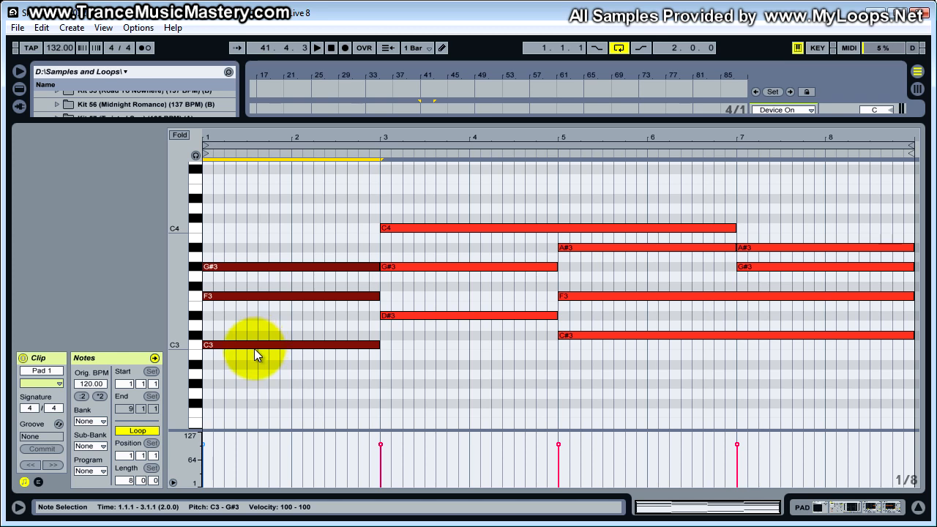
- Audition the second chord at bar 3, from the G#1 bass note up through D#3, G#3 and C4
{"action": "left_click", "coordinate": [414, 327]}
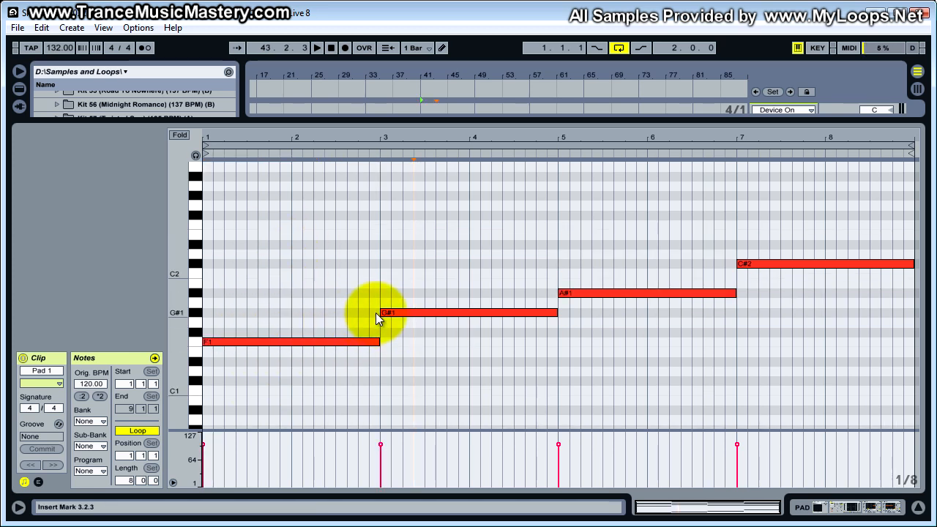
{"action": "left_click", "coordinate": [383, 313]}
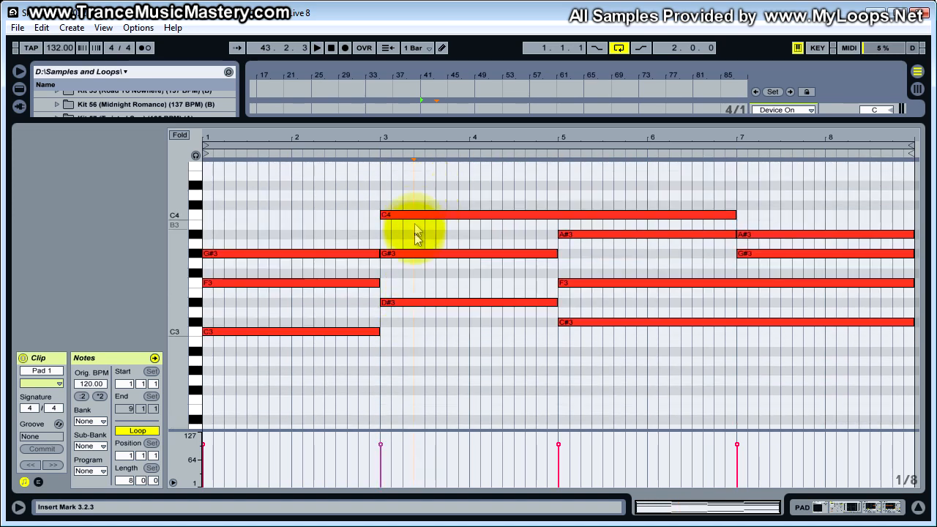
{"action": "left_click_drag", "start_coordinate": [178, 268], "coordinate": [219, 292]}
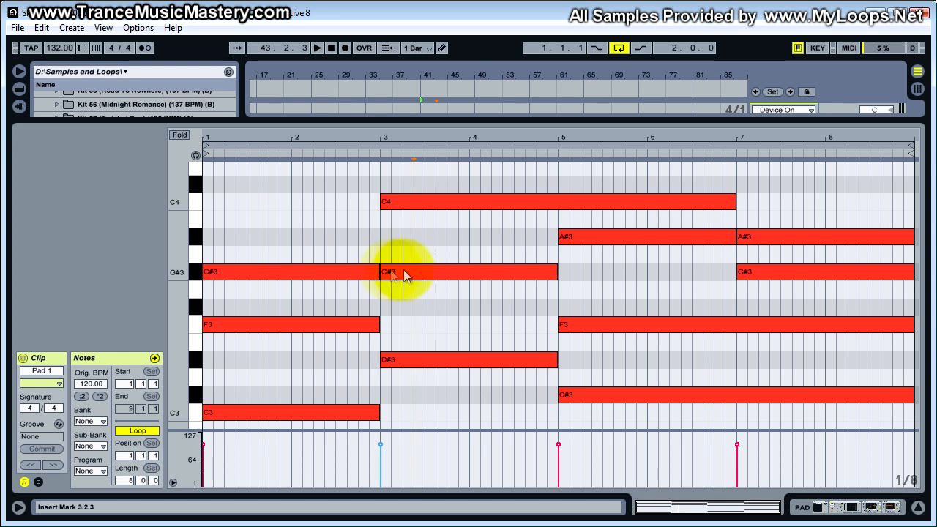
{"action": "left_click", "coordinate": [408, 385]}
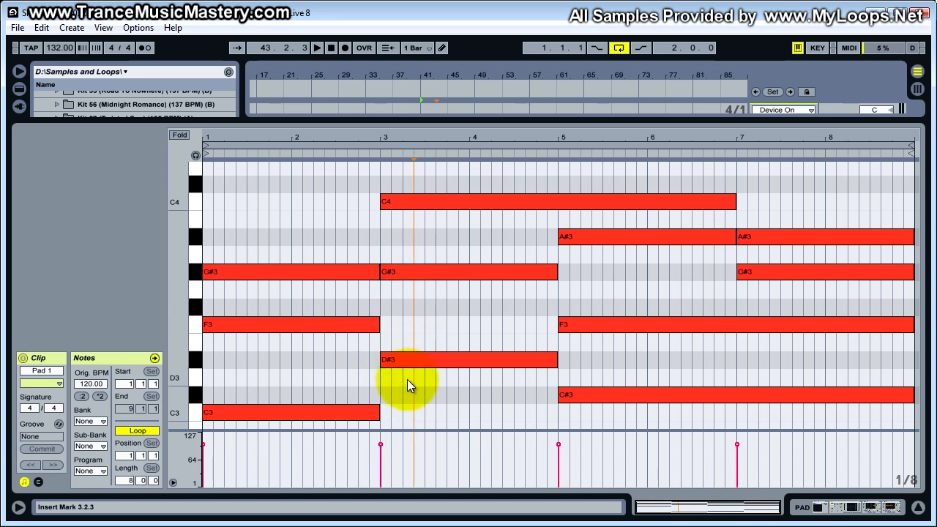
{"action": "left_click", "coordinate": [409, 359]}
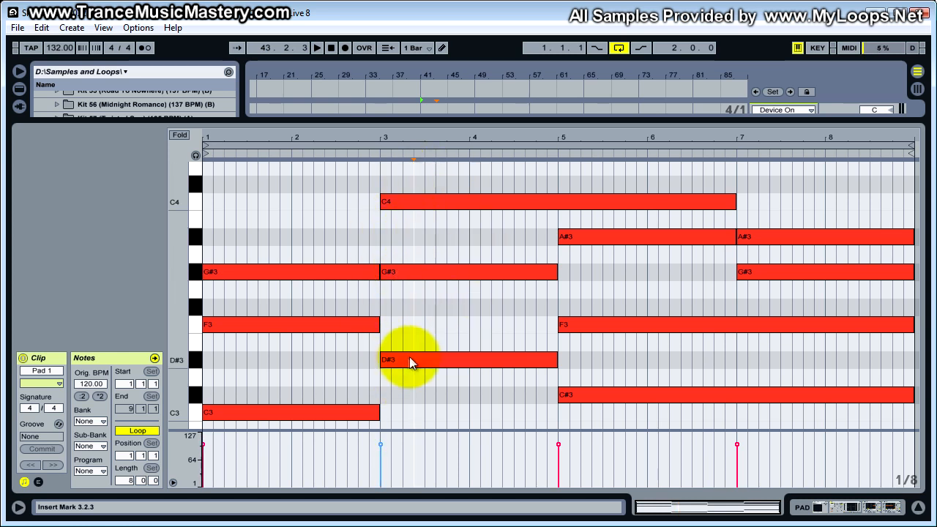
{"action": "left_click", "coordinate": [412, 270]}
{"action": "left_click", "coordinate": [404, 203]}
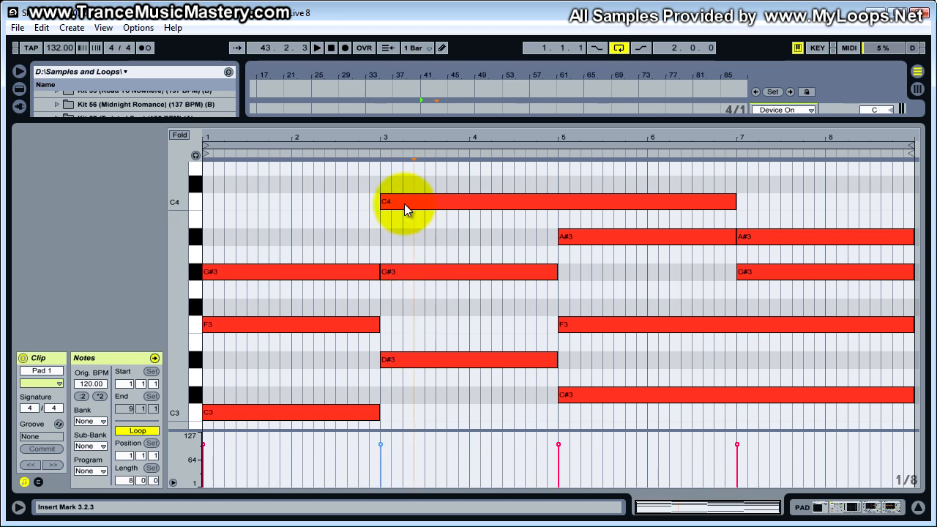
{"action": "scroll", "coordinate": [404, 204], "scroll_direction": "up", "scroll_amount": 3}
{"action": "left_click", "coordinate": [390, 236]}
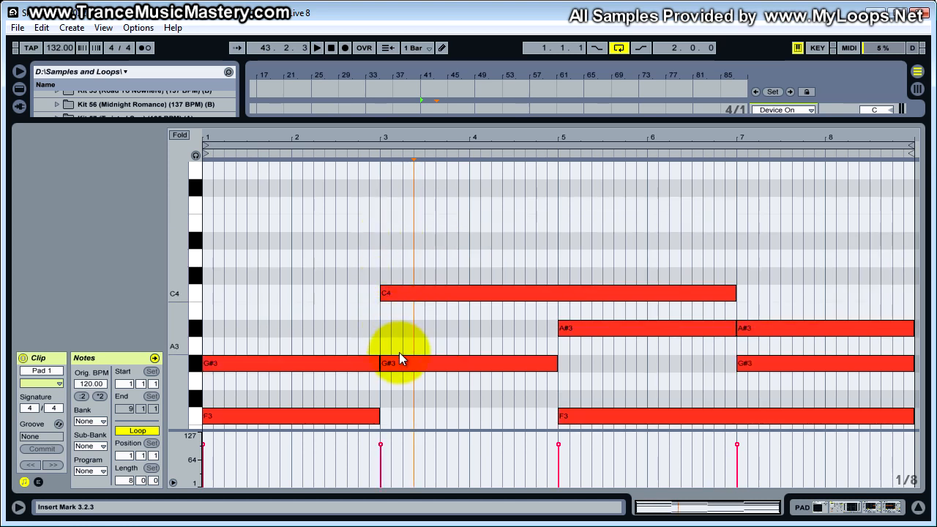
- Try the second chord's D#3 note an octave higher at D#4, and return it to D#3
{"action": "scroll", "coordinate": [432, 334], "scroll_direction": "down", "scroll_amount": 1}
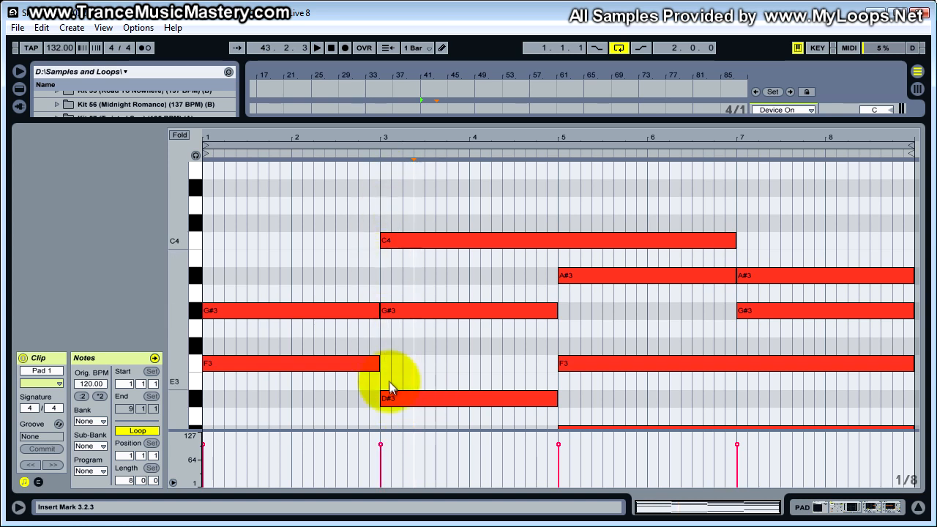
{"action": "left_click_drag", "start_coordinate": [399, 398], "coordinate": [401, 187]}
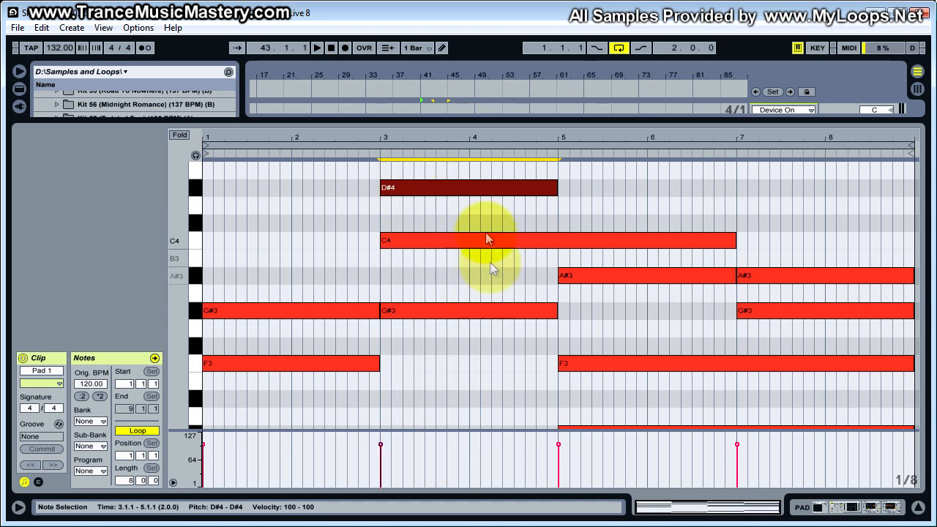
{"action": "left_click_drag", "start_coordinate": [450, 190], "coordinate": [451, 395]}
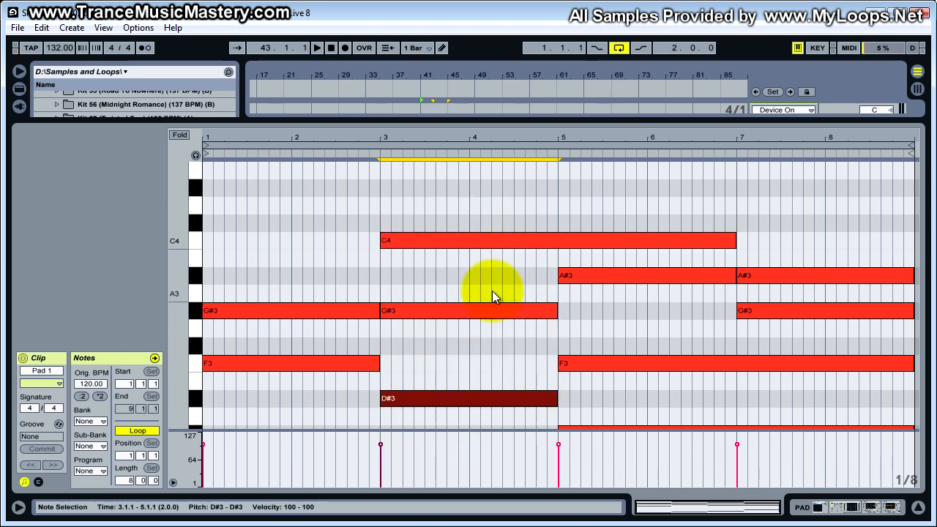
- Shorten the C4 note that starts at bar 3 so it ends at bar 5, where the third chord begins
{"action": "left_click_drag", "start_coordinate": [643, 139], "coordinate": [643, 140]}
{"action": "scroll", "coordinate": [687, 265], "scroll_direction": "down", "scroll_amount": 1}
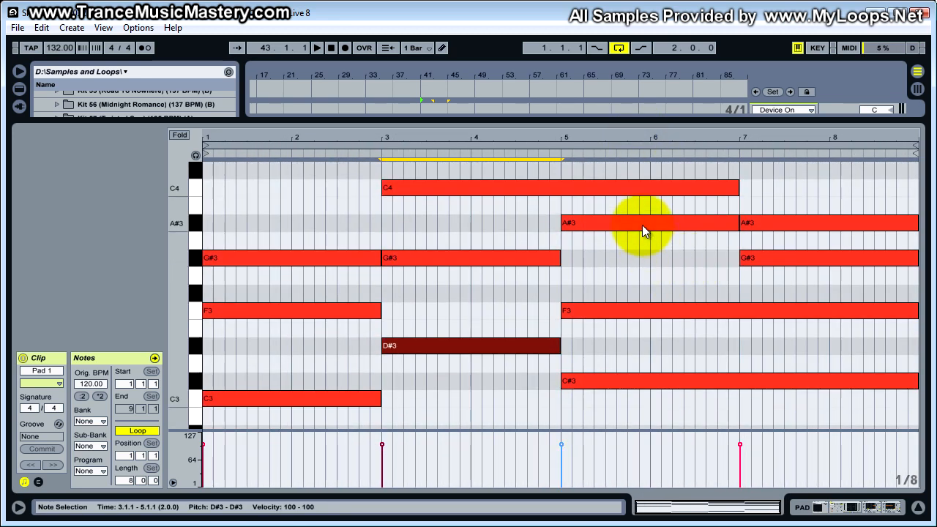
{"action": "scroll", "coordinate": [642, 226], "scroll_direction": "down", "scroll_amount": 1}
{"action": "left_click", "coordinate": [639, 136]}
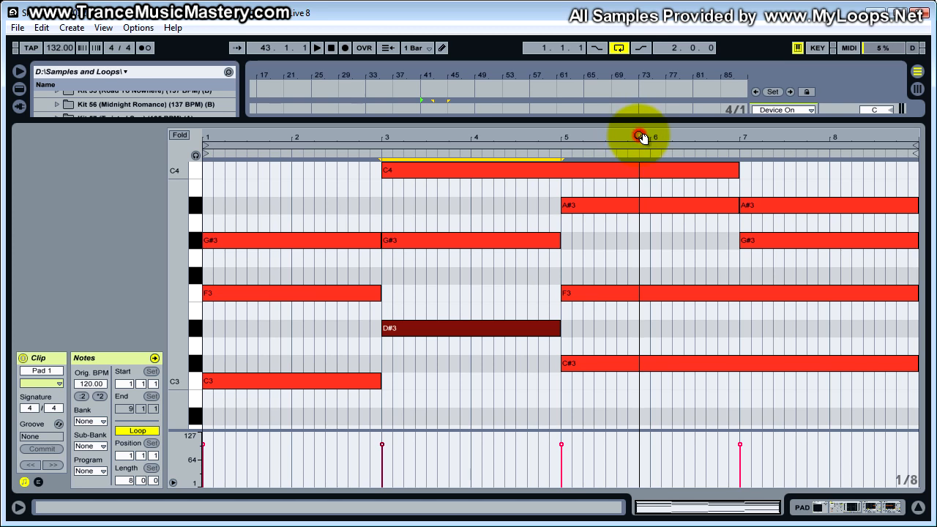
{"action": "scroll", "coordinate": [653, 289], "scroll_direction": "up", "scroll_amount": 2}
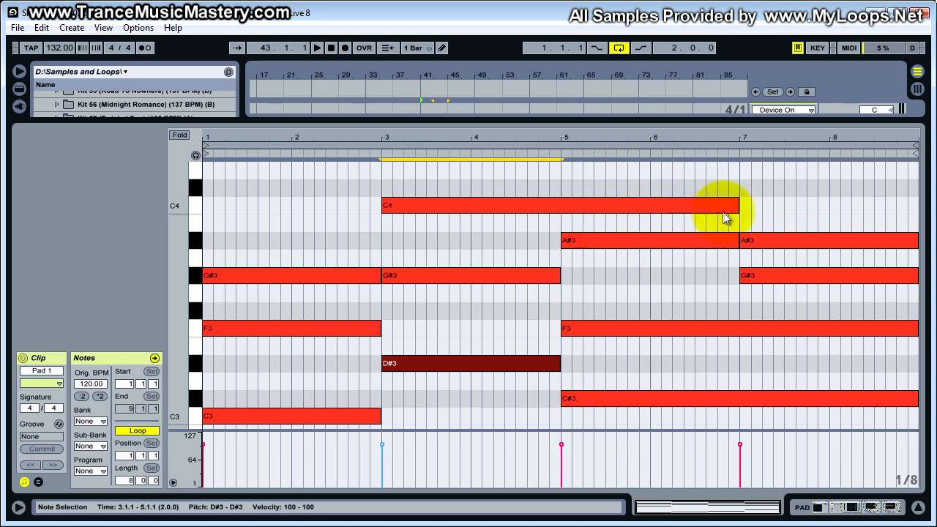
{"action": "left_click_drag", "start_coordinate": [737, 205], "coordinate": [563, 200]}
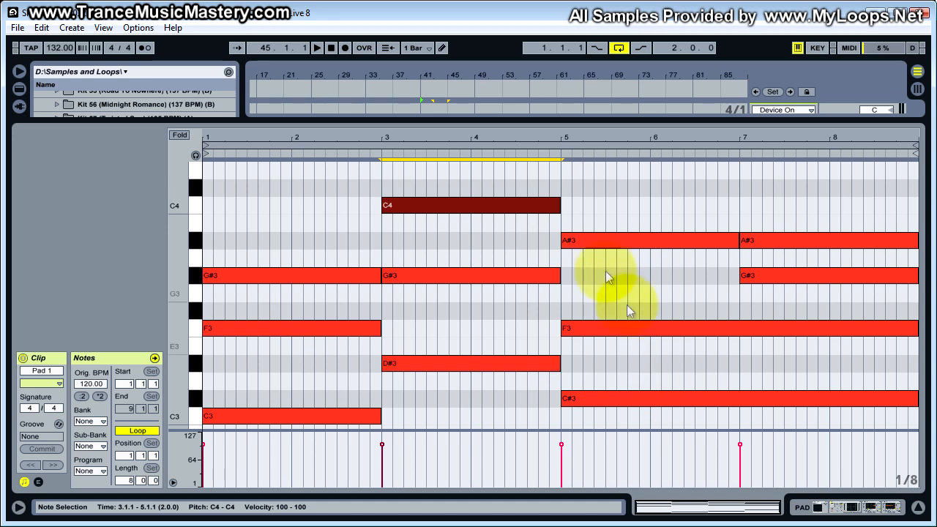
{"action": "mouse_move", "coordinate": [560, 203]}
{"action": "left_mouse_down"}
{"action": "mouse_move", "coordinate": [732, 199]}
{"action": "mouse_move", "coordinate": [554, 200]}
{"action": "left_mouse_up"}
{"action": "scroll", "coordinate": [628, 283], "scroll_direction": "down", "scroll_amount": 3}
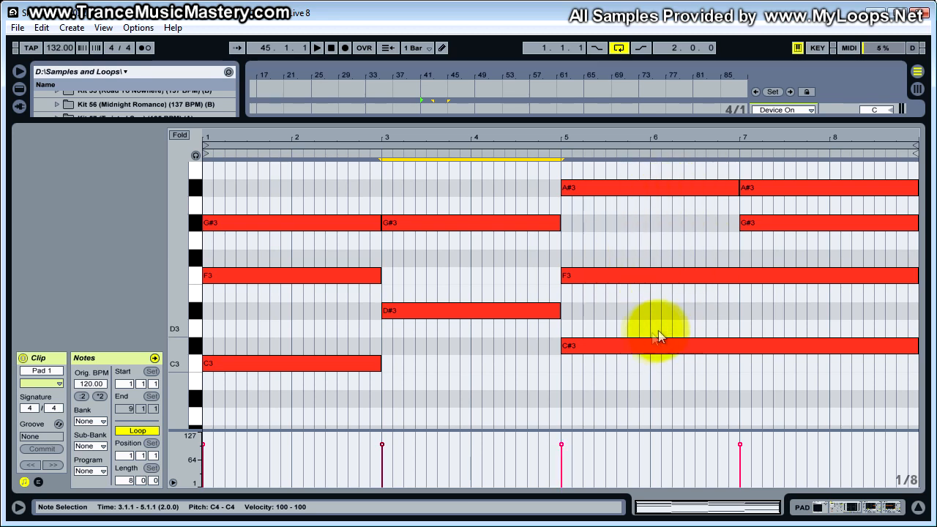
- Examine the third chord at bar 5, from its A#1 bass note up through C#3, F3 and A#3
{"action": "scroll", "coordinate": [636, 261], "scroll_direction": "down", "scroll_amount": 2}
{"action": "scroll", "coordinate": [639, 261], "scroll_direction": "down", "scroll_amount": 12}
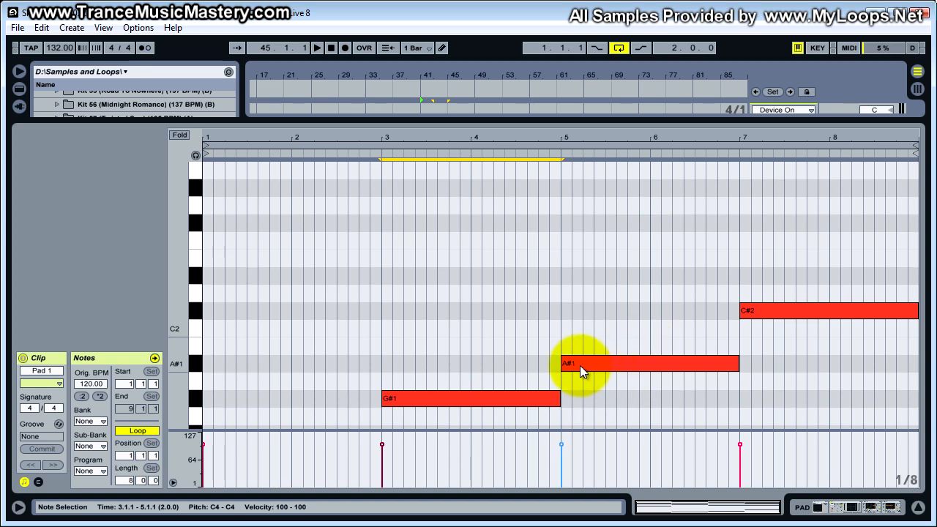
{"action": "scroll", "coordinate": [622, 353], "scroll_direction": "up", "scroll_amount": 11}
{"action": "scroll", "coordinate": [622, 350], "scroll_direction": "up", "scroll_amount": 3}
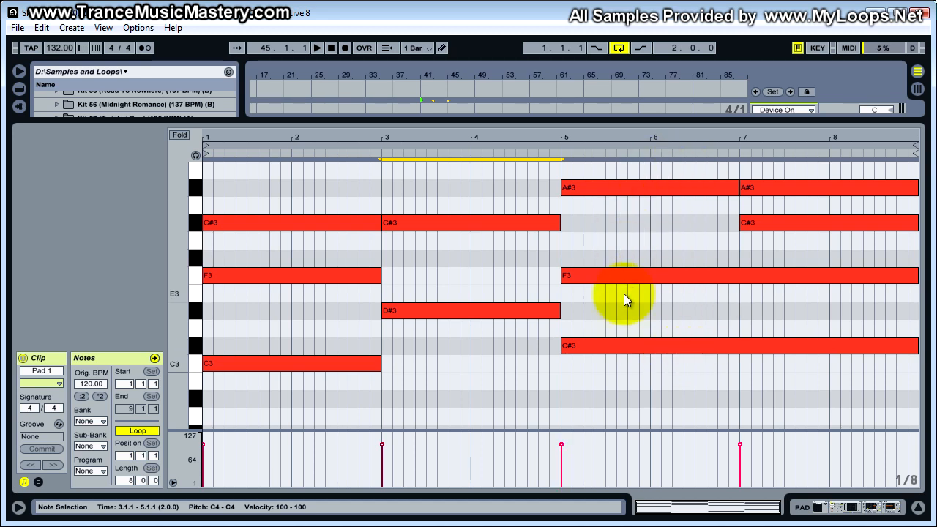
{"action": "scroll", "coordinate": [635, 354], "scroll_direction": "up", "scroll_amount": 2}
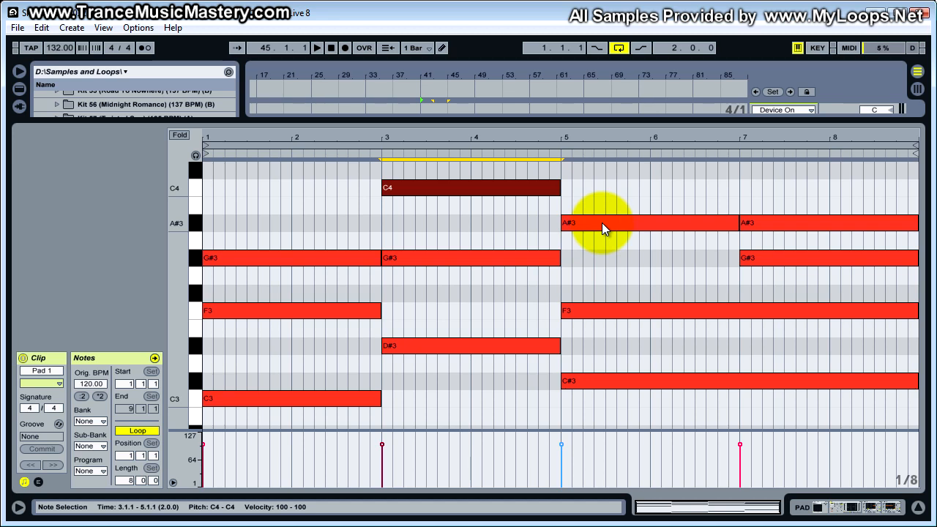
{"action": "scroll", "coordinate": [602, 222], "scroll_direction": "up", "scroll_amount": 3}
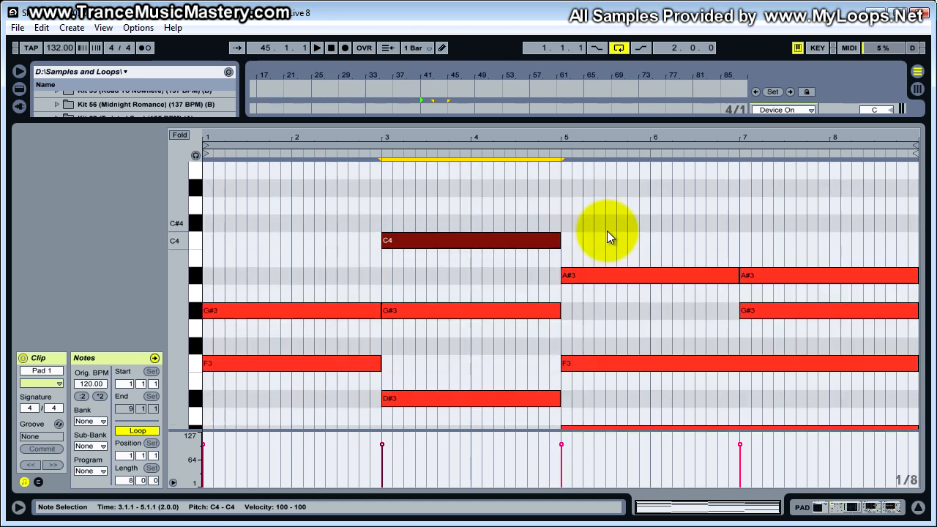
{"action": "scroll", "coordinate": [606, 230], "scroll_direction": "down", "scroll_amount": 2}
{"action": "scroll", "coordinate": [613, 325], "scroll_direction": "down", "scroll_amount": 3}
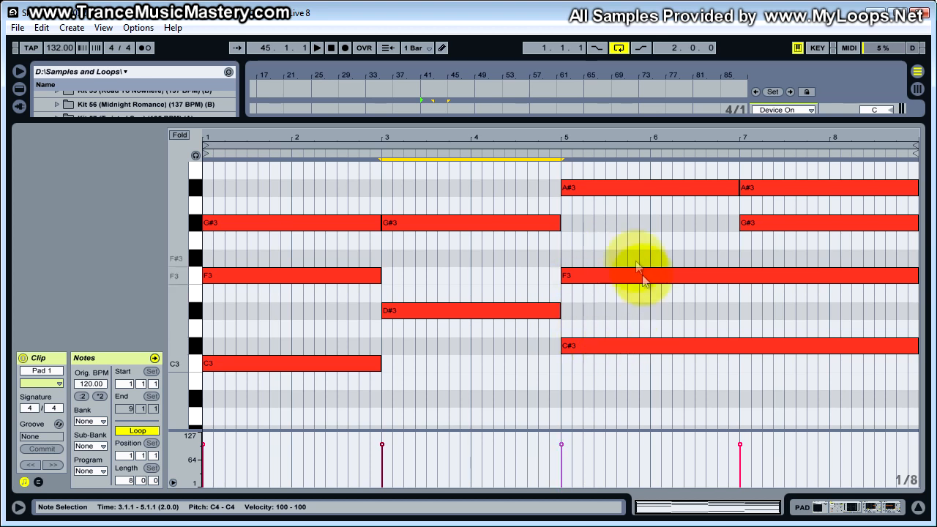
- Try the third chord's A#3 note an octave lower at A#2, and return it to A#3
{"action": "scroll", "coordinate": [634, 202], "scroll_direction": "down", "scroll_amount": 1}
{"action": "left_click_drag", "start_coordinate": [623, 175], "coordinate": [623, 382]}
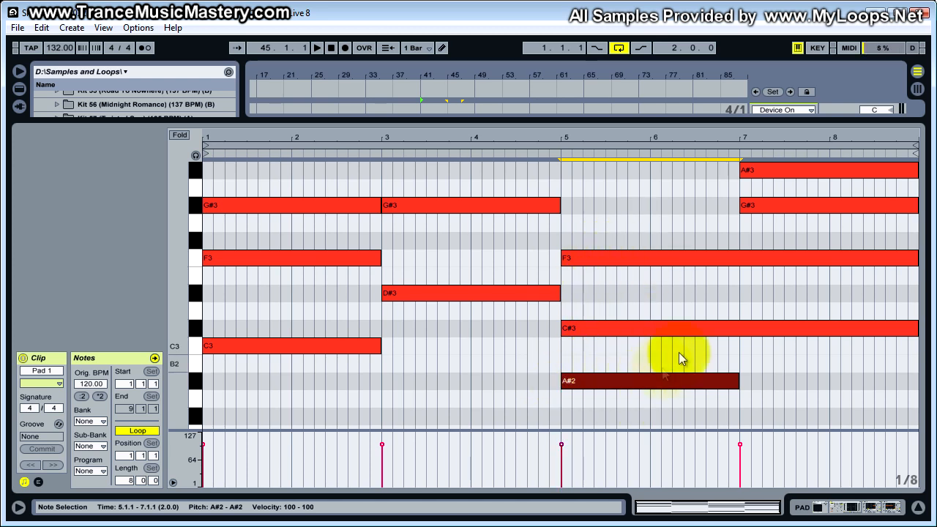
{"action": "left_click", "coordinate": [627, 380]}
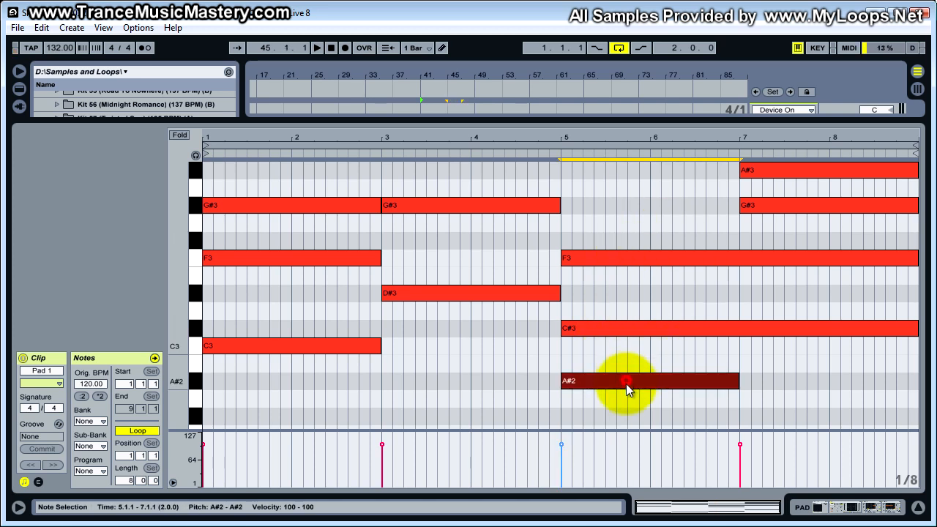
{"action": "mouse_move", "coordinate": [616, 382]}
{"action": "left_mouse_down"}
{"action": "mouse_move", "coordinate": [609, 172]}
{"action": "mouse_move", "coordinate": [619, 174]}
{"action": "left_mouse_up"}
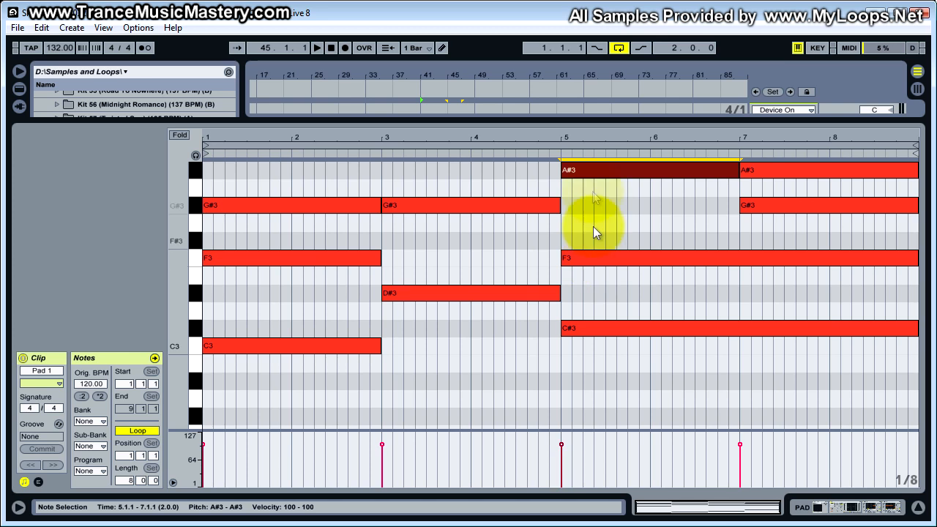
- Lengthen the C4 note that starts at bar 3 so it ends at bar 7, holding through the third chord
{"action": "scroll", "coordinate": [598, 303], "scroll_direction": "up", "scroll_amount": 2}
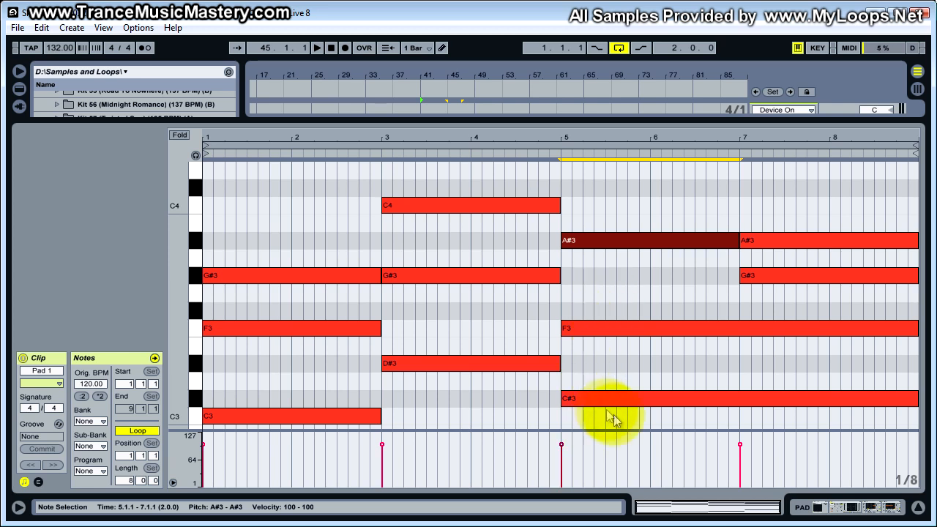
{"action": "left_click", "coordinate": [558, 205]}
{"action": "left_click_drag", "start_coordinate": [561, 205], "coordinate": [739, 205]}
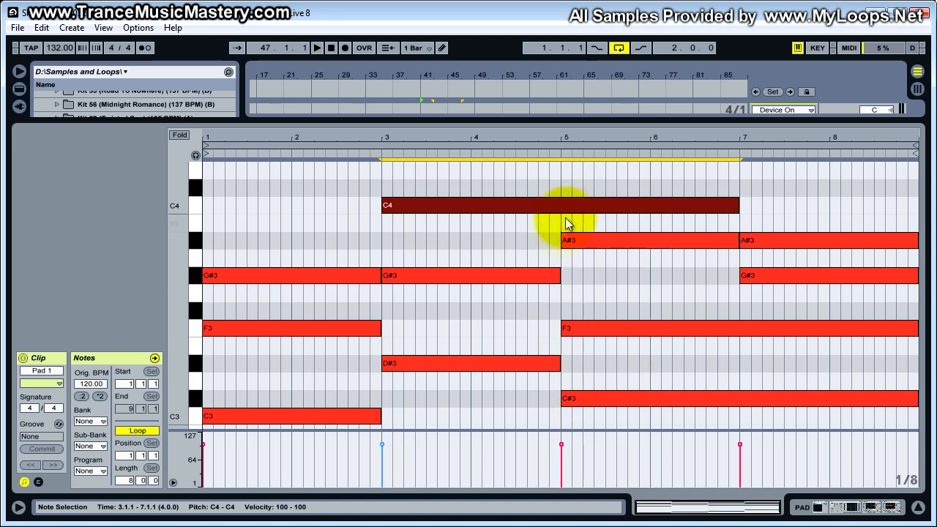
- Lower the third chord's A#3 to A#2, place a copy back at A#3, and audition A#2 against the held C4
{"action": "scroll", "coordinate": [667, 318], "scroll_direction": "down", "scroll_amount": 1}
{"action": "left_click", "coordinate": [650, 222]}
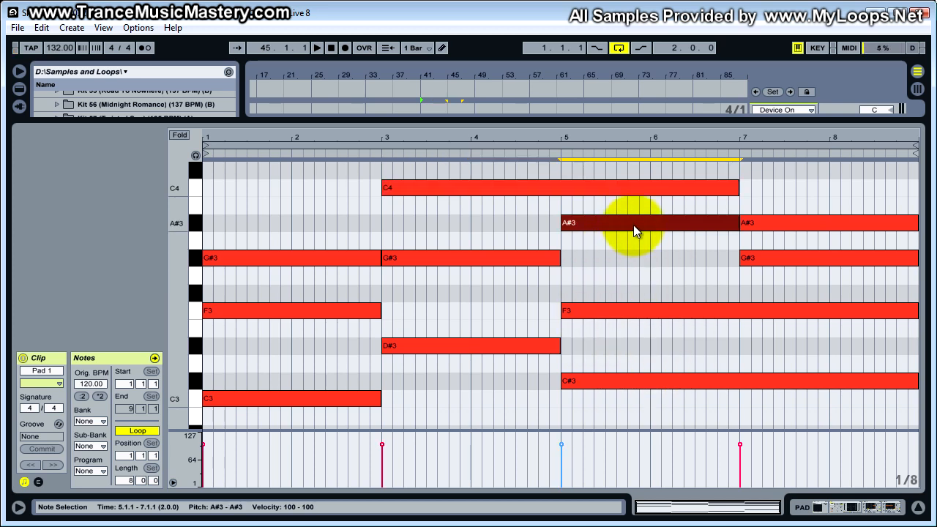
{"action": "key", "text": "shift+Down"}
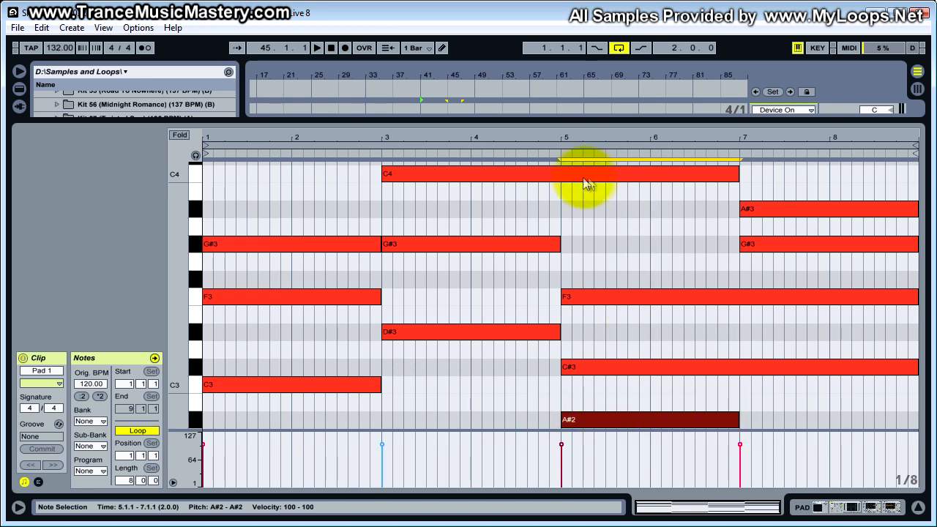
{"action": "left_click_drag", "start_coordinate": [623, 422], "coordinate": [600, 205]}
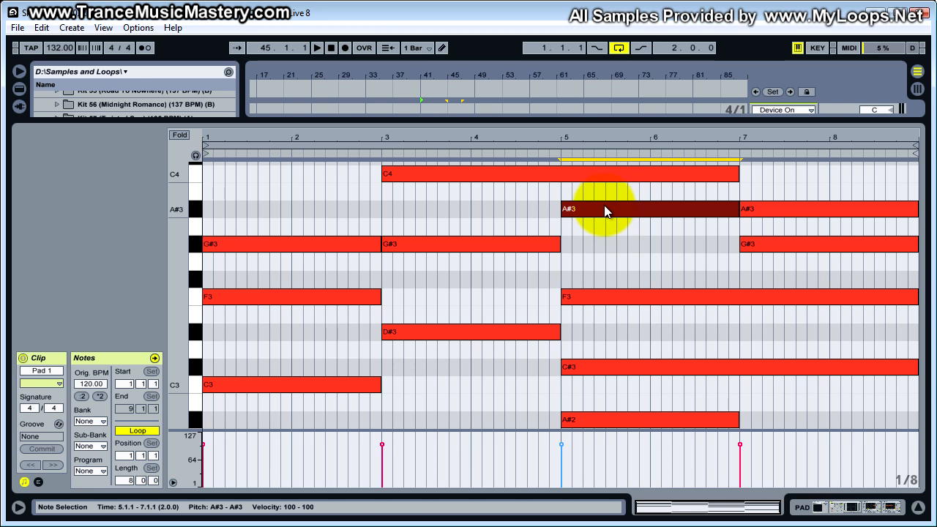
{"action": "left_click", "coordinate": [589, 419]}
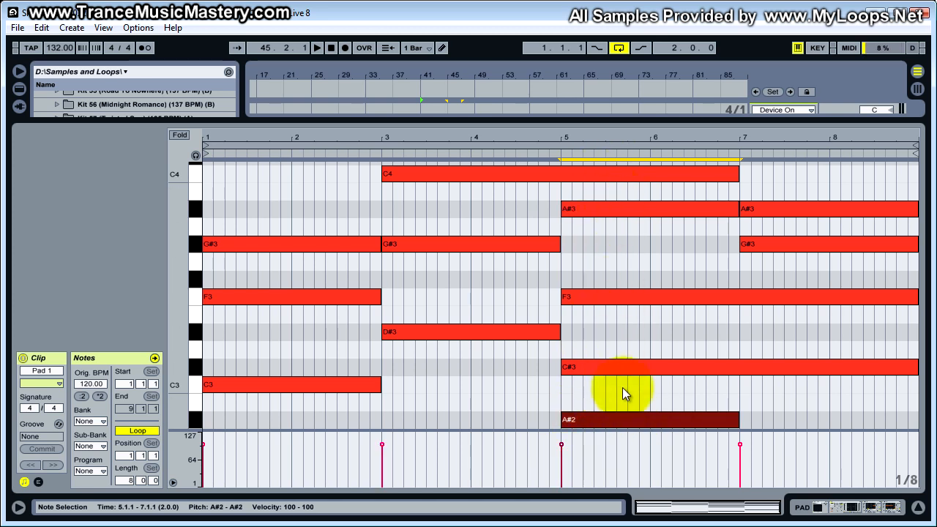
{"action": "left_click", "coordinate": [606, 176]}
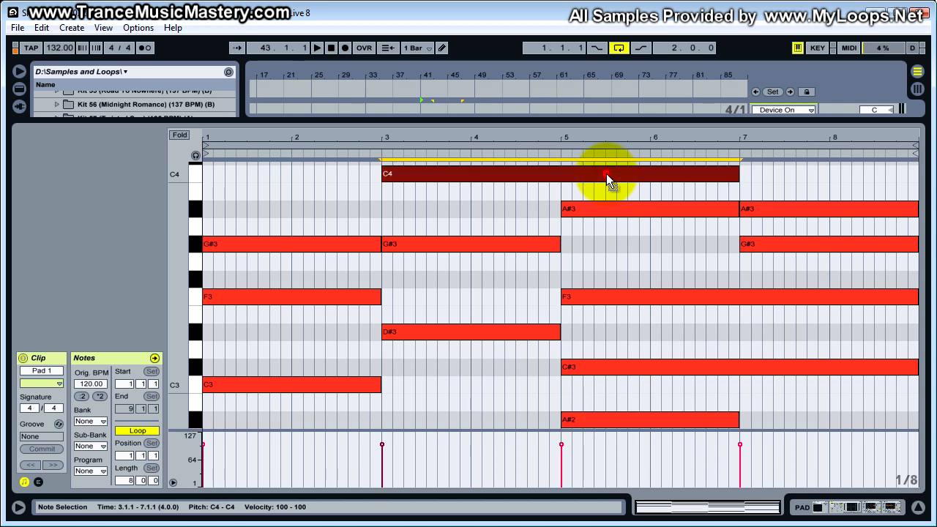
- Delete the A#3 note at bar 5 and raise the A#2 note below it one octave to A#3
{"action": "left_click", "coordinate": [601, 210]}
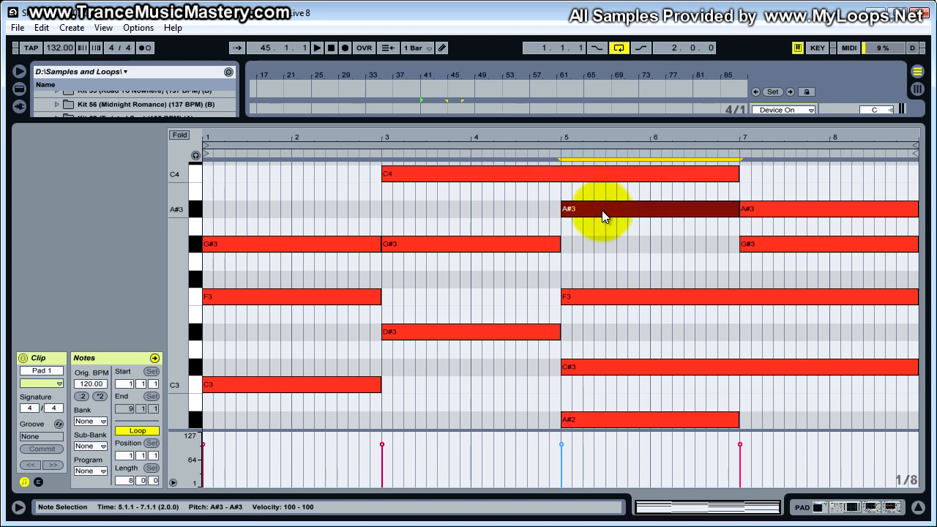
{"action": "key", "text": "Delete"}
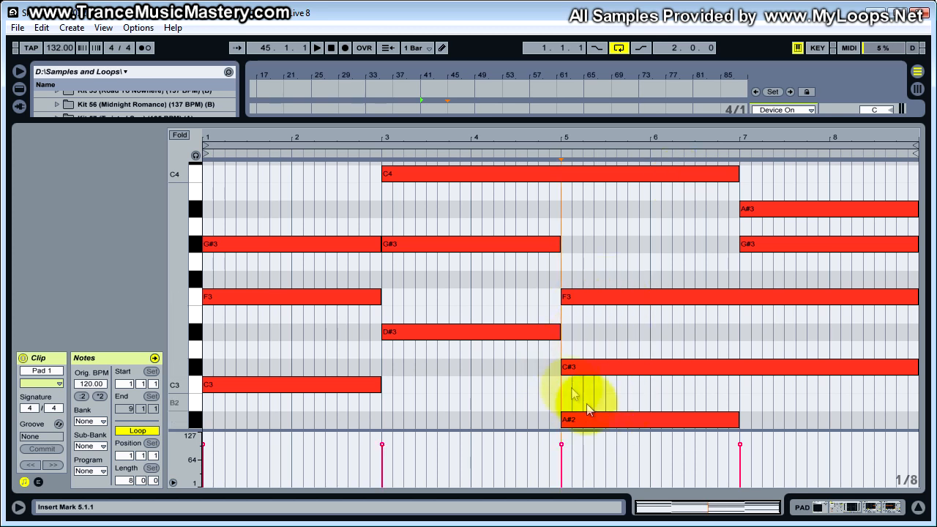
{"action": "left_click_drag", "start_coordinate": [633, 420], "coordinate": [638, 209]}
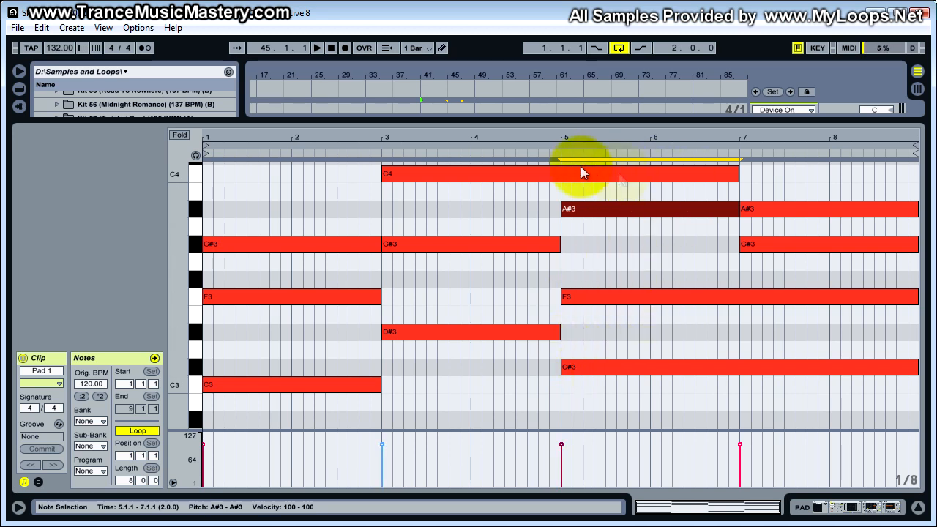
- Examine the fourth chord at bar 7, comparing its C#2 bass note with C#3, F3, G#3 and A#3
{"action": "scroll", "coordinate": [658, 234], "scroll_direction": "up", "scroll_amount": 1}
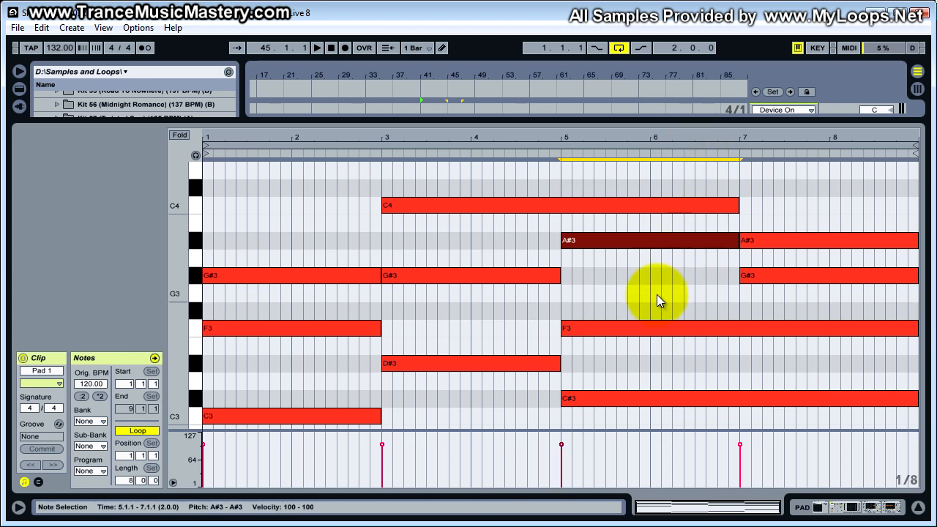
{"action": "left_click", "coordinate": [786, 136]}
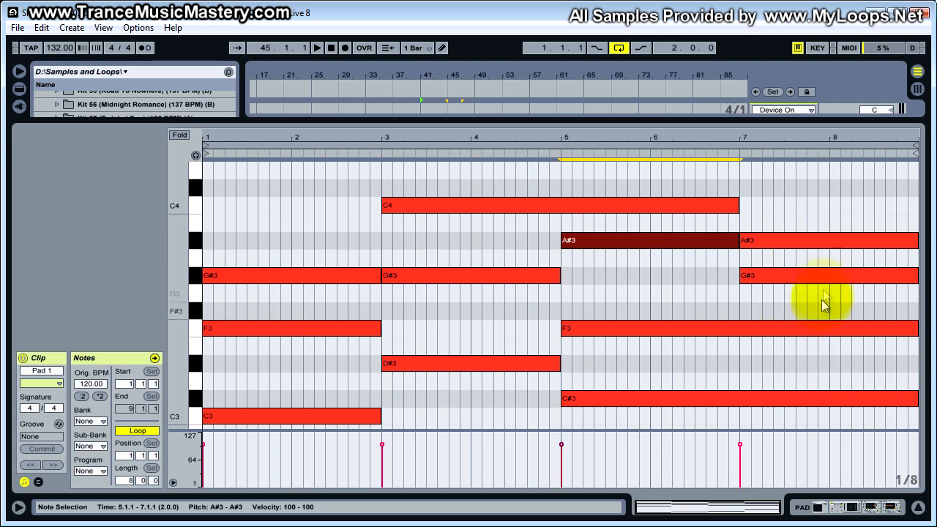
{"action": "scroll", "coordinate": [842, 345], "scroll_direction": "down", "scroll_amount": 5}
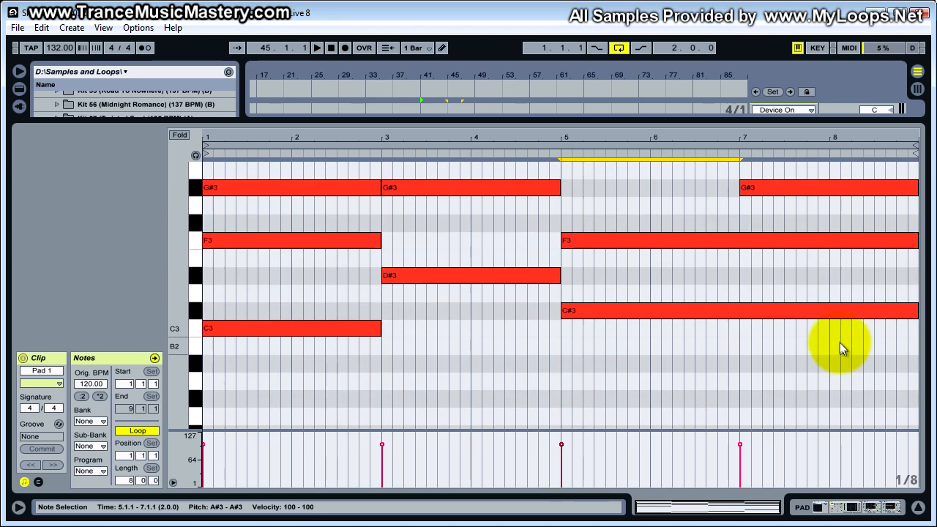
{"action": "scroll", "coordinate": [842, 345], "scroll_direction": "down", "scroll_amount": 12}
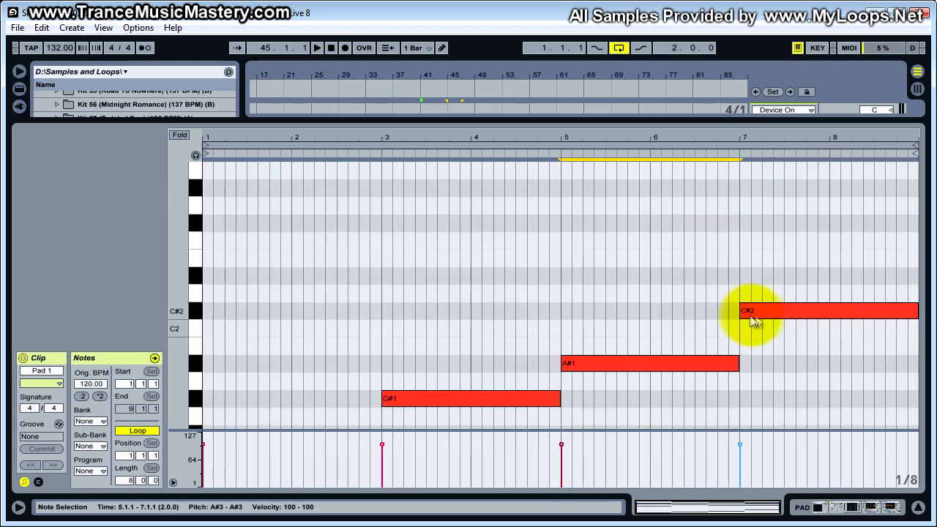
{"action": "scroll", "coordinate": [816, 317], "scroll_direction": "up", "scroll_amount": 14}
{"action": "scroll", "coordinate": [793, 337], "scroll_direction": "up", "scroll_amount": 1}
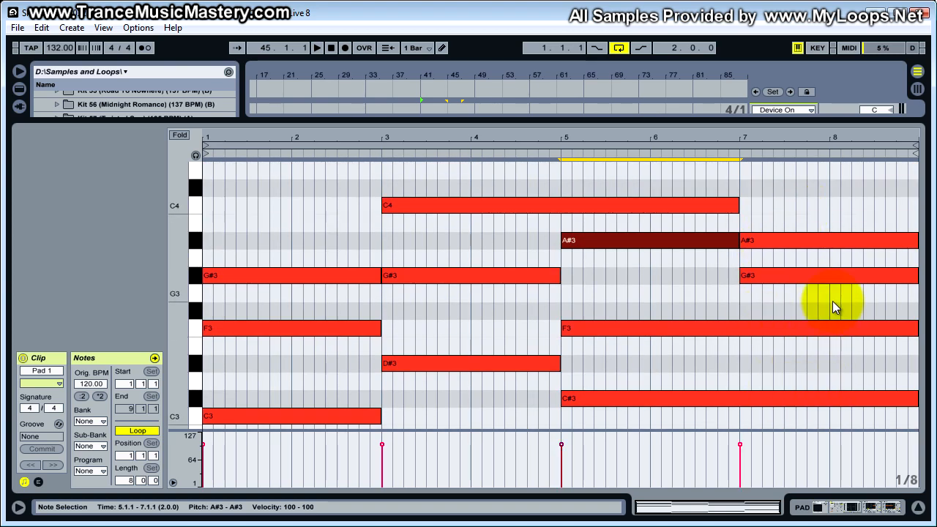
{"action": "scroll", "coordinate": [832, 300], "scroll_direction": "down", "scroll_amount": 1}
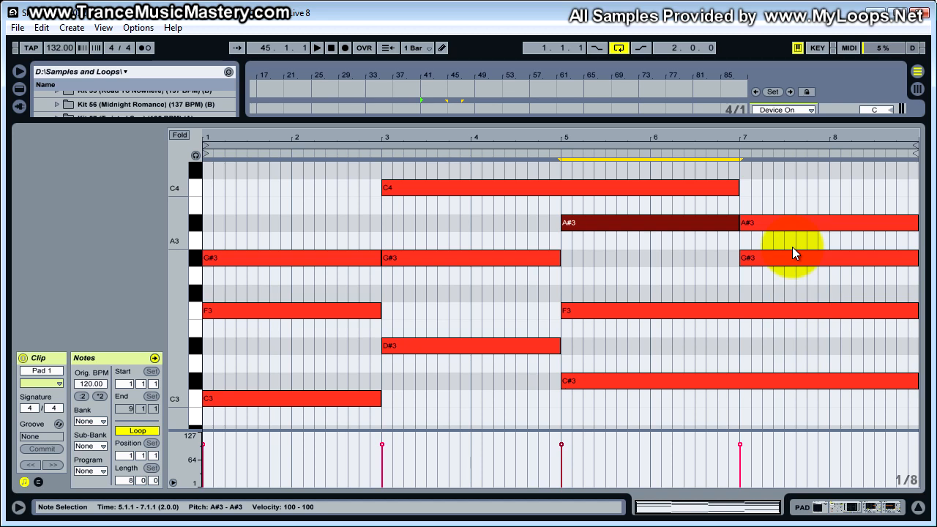
{"action": "scroll", "coordinate": [790, 302], "scroll_direction": "down", "scroll_amount": 5}
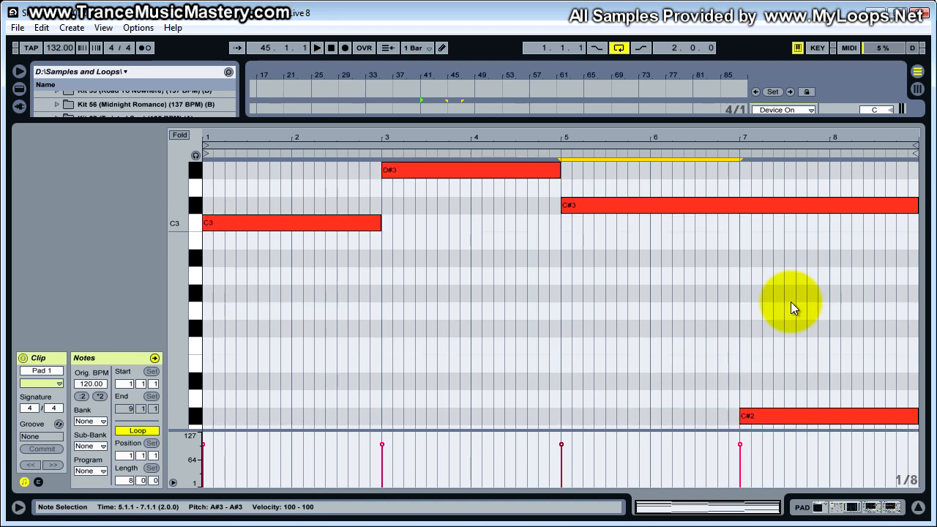
{"action": "scroll", "coordinate": [790, 306], "scroll_direction": "up", "scroll_amount": 5}
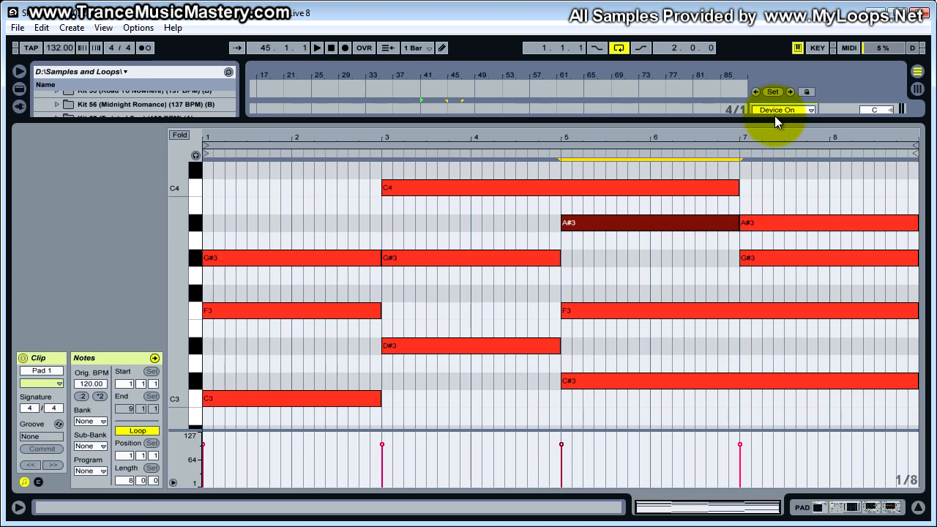
- Resize the piano roll against the arrangement while the pad plays, keeping the chords from C3 to C4 in view
{"action": "left_click_drag", "start_coordinate": [774, 119], "coordinate": [718, 348]}
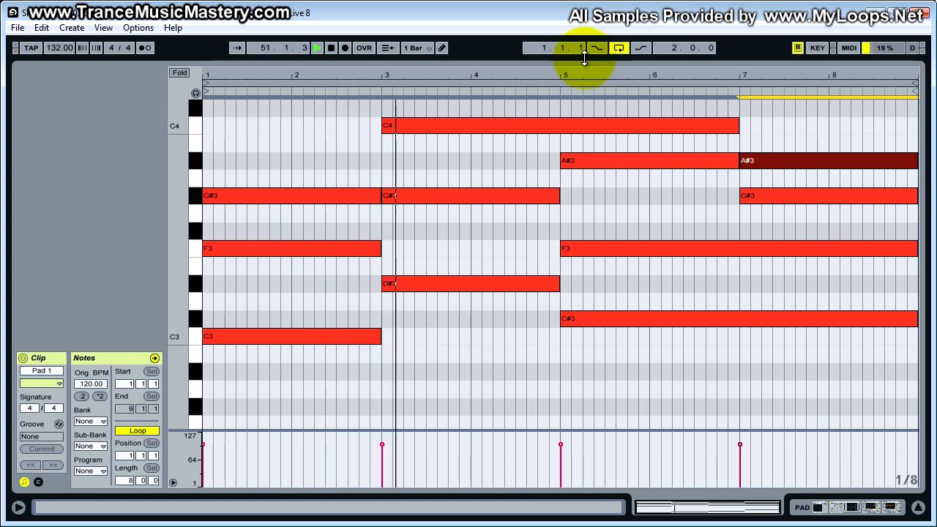
{"action": "left_click_drag", "start_coordinate": [584, 58], "coordinate": [561, 239]}
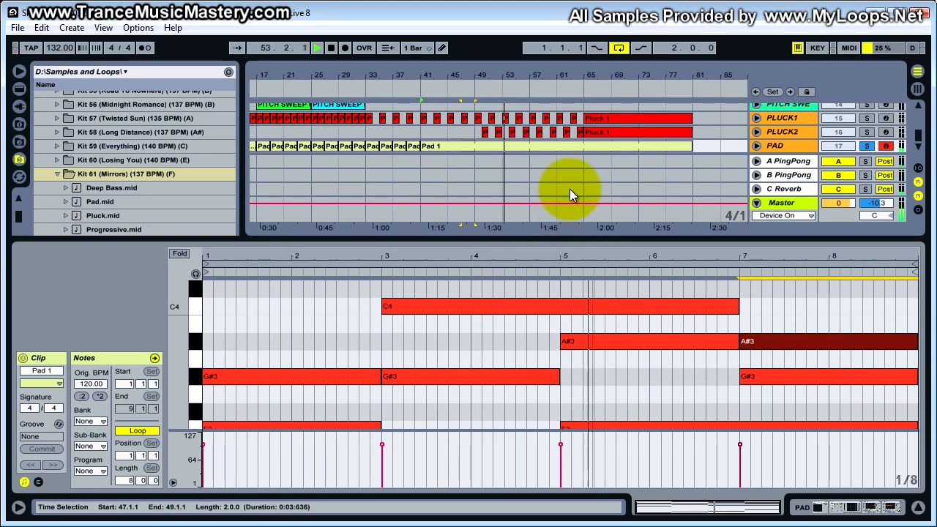
{"action": "left_click_drag", "start_coordinate": [585, 242], "coordinate": [588, 216]}
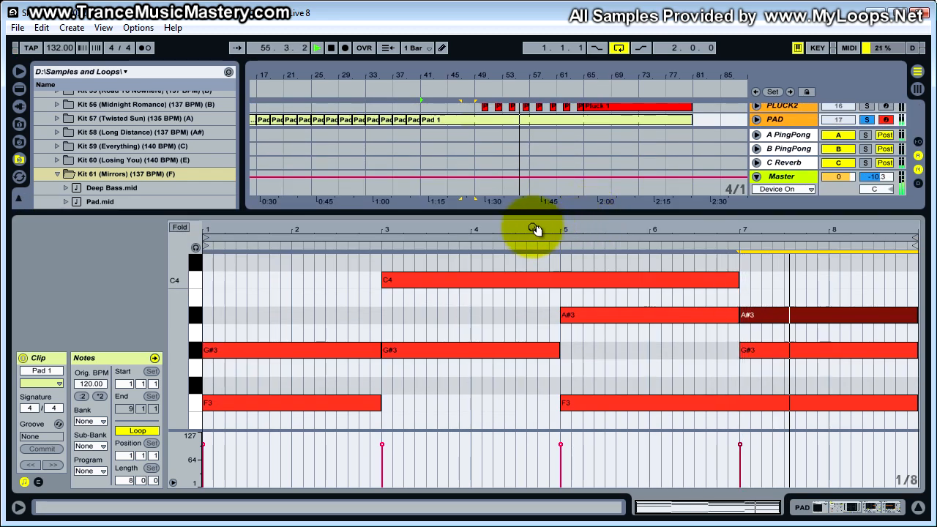
{"action": "scroll", "coordinate": [387, 316], "scroll_direction": "down", "scroll_amount": 1}
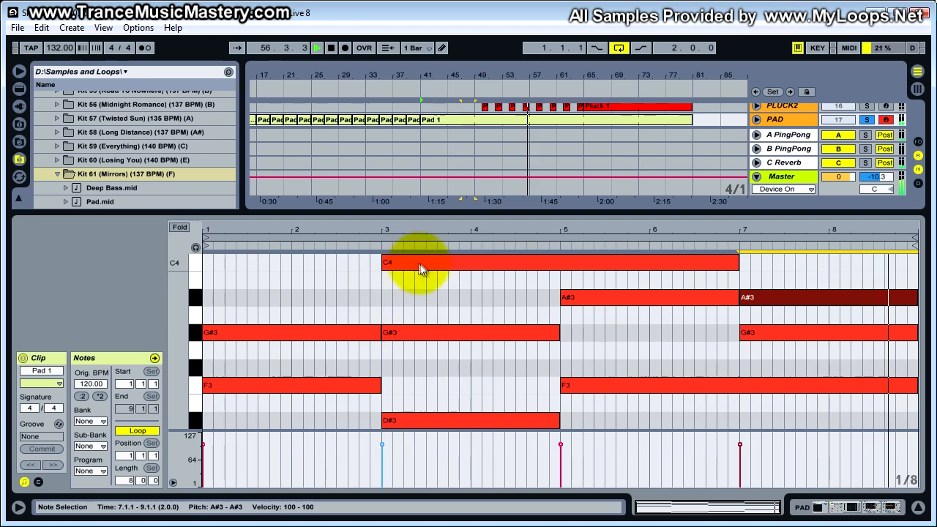
{"action": "left_click_drag", "start_coordinate": [456, 212], "coordinate": [464, 144]}
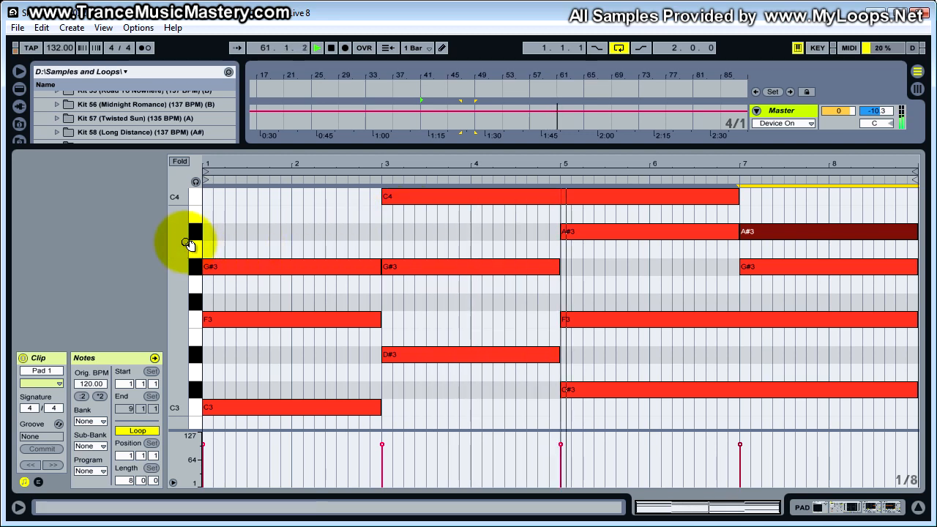
{"action": "left_click_drag", "start_coordinate": [178, 236], "coordinate": [184, 240]}
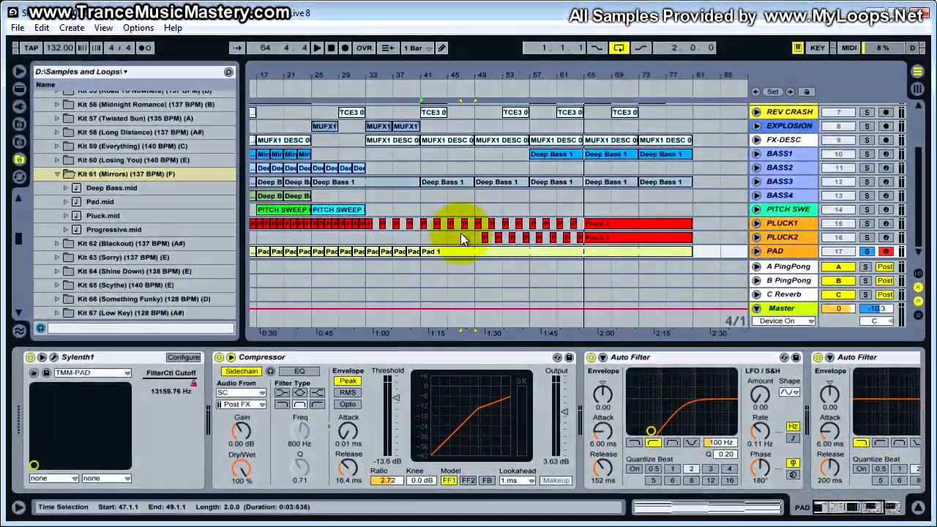
- Open the PAD track's first Pad 1 clip at bar 9 and enlarge its piano roll to show the whole progression
{"action": "left_click", "coordinate": [460, 254]}
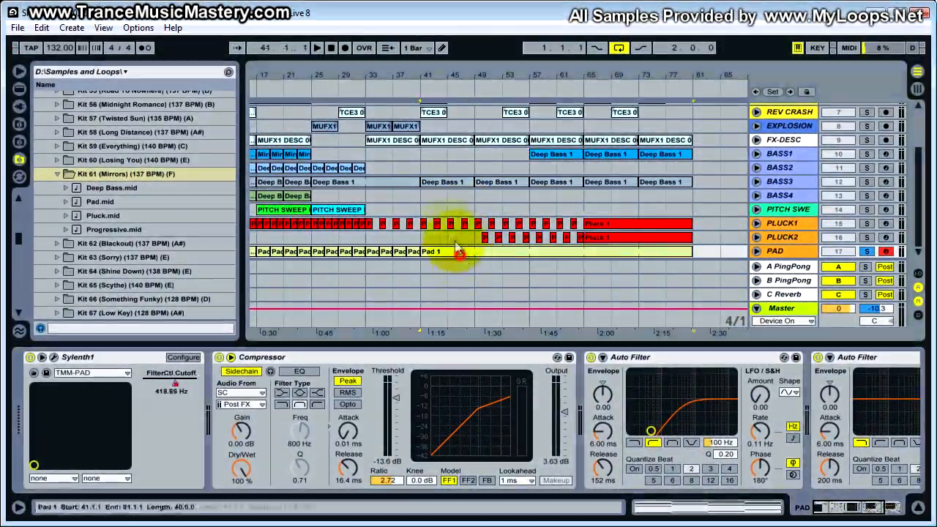
{"action": "left_click_drag", "start_coordinate": [435, 75], "coordinate": [434, 74]}
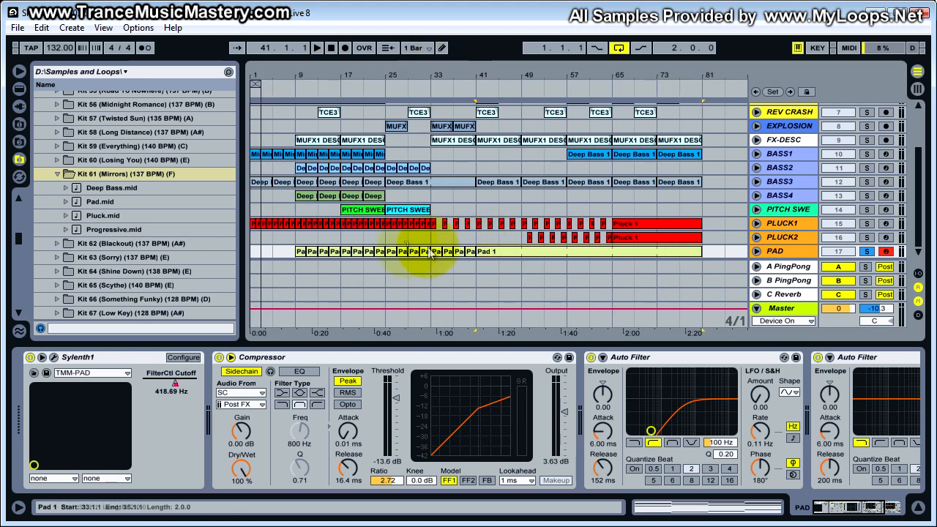
{"action": "double_click", "coordinate": [303, 251]}
{"action": "left_click_drag", "start_coordinate": [471, 347], "coordinate": [474, 129]}
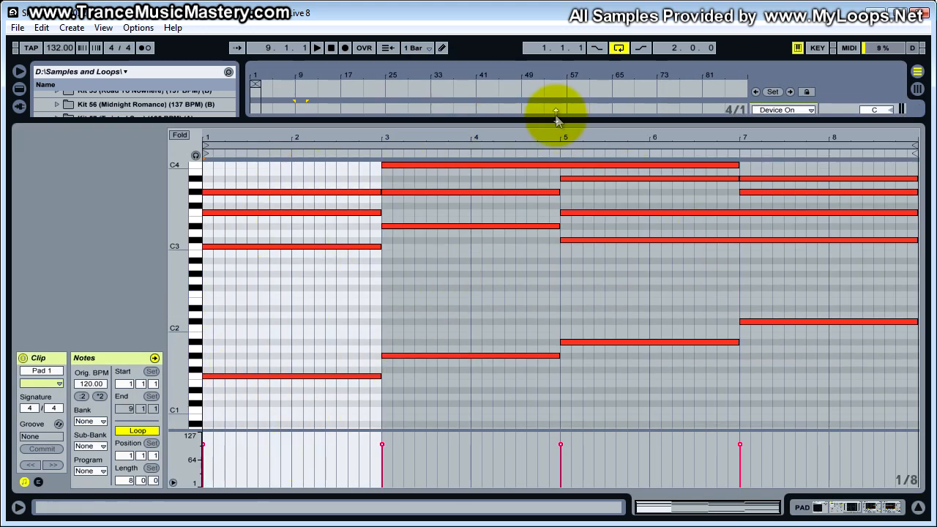
- Shrink the piano roll, open the PAD track's long Pad 1 clip at bar 41 and play it to review its chords
{"action": "left_click_drag", "start_coordinate": [556, 119], "coordinate": [366, 257]}
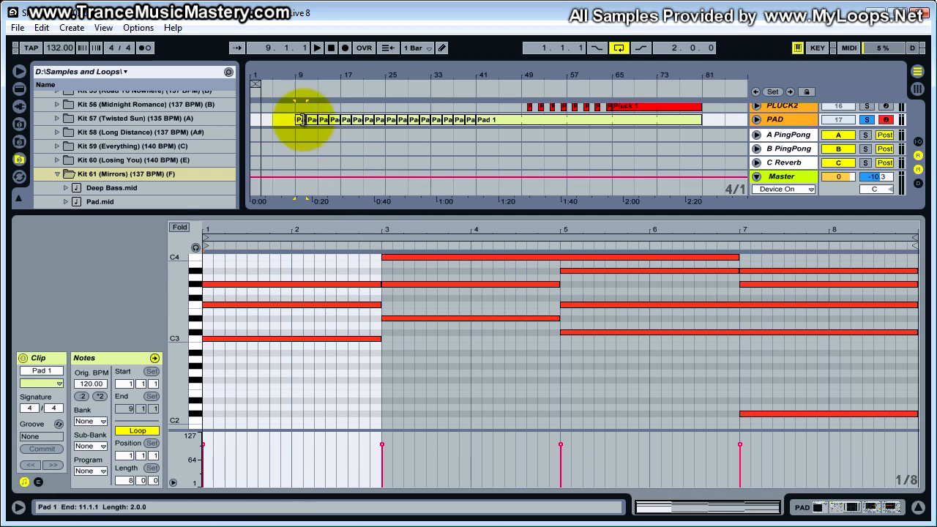
{"action": "left_click", "coordinate": [483, 123]}
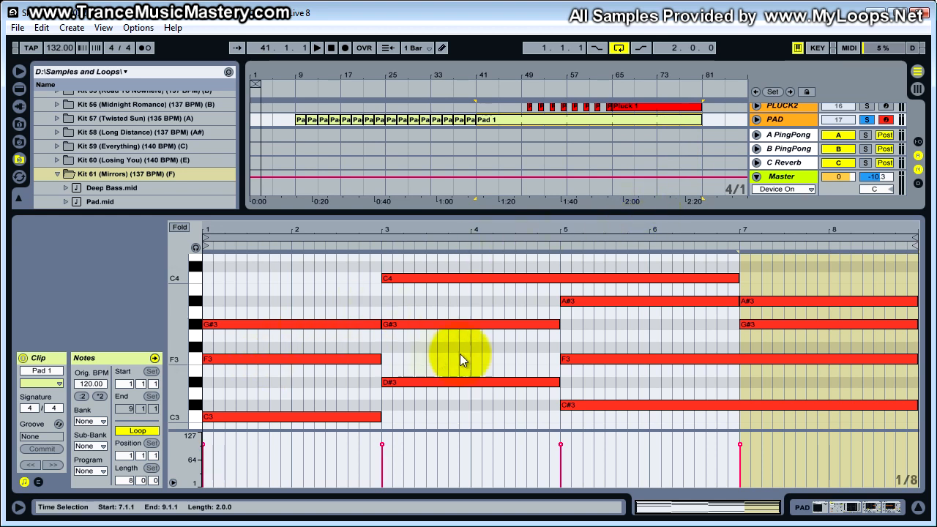
{"action": "left_click", "coordinate": [623, 266]}
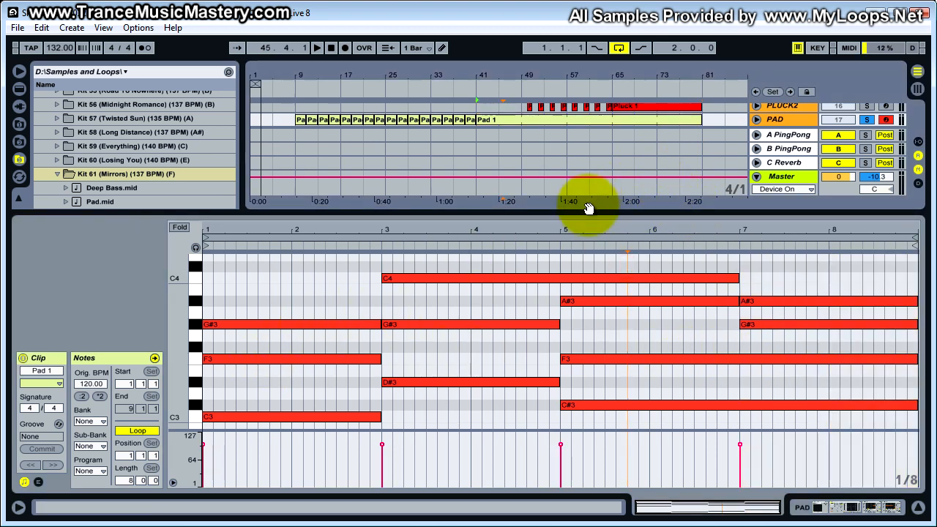
- Show the PAD track's device chain and switch off its effects, including the Compressor and both Auto Filters
{"action": "left_click", "coordinate": [812, 506]}
{"action": "left_click", "coordinate": [218, 357]}
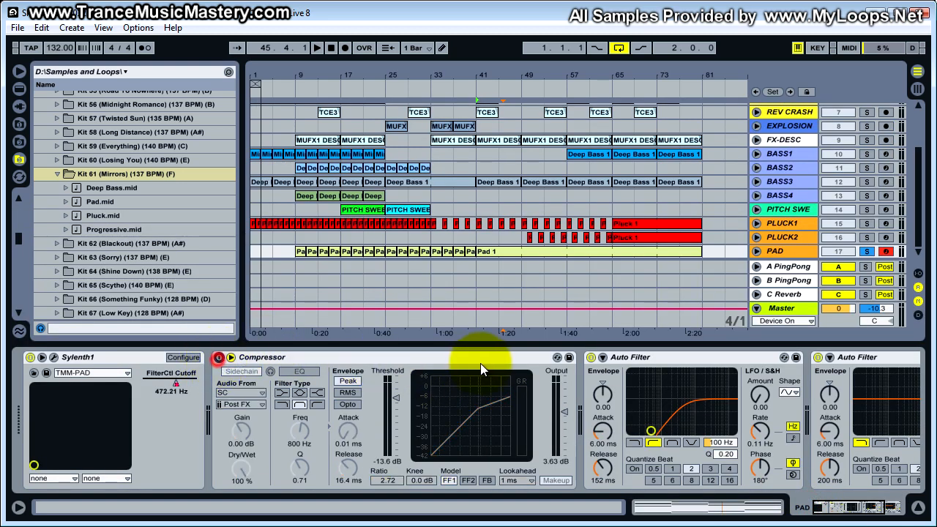
{"action": "left_click", "coordinate": [590, 357]}
{"action": "left_click", "coordinate": [817, 357]}
{"action": "left_click_drag", "start_coordinate": [836, 503], "coordinate": [811, 502]}
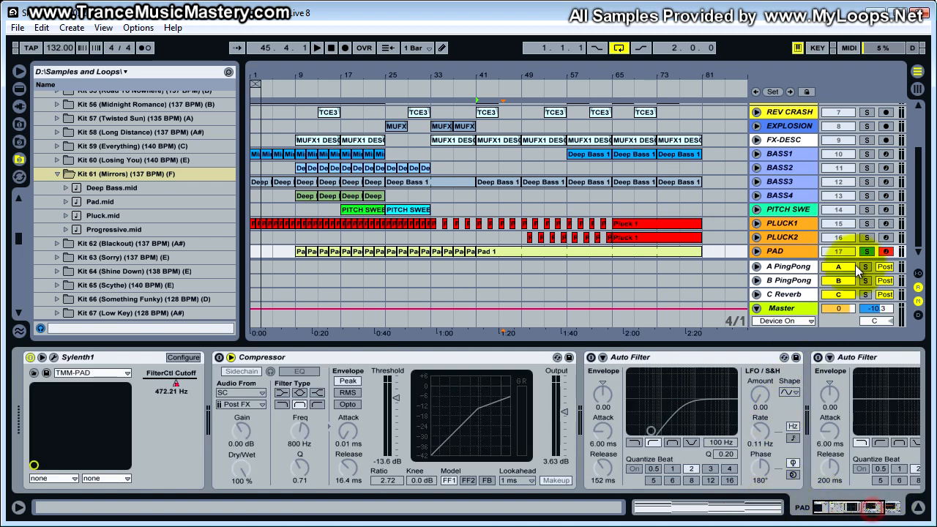
{"action": "left_click", "coordinate": [777, 251]}
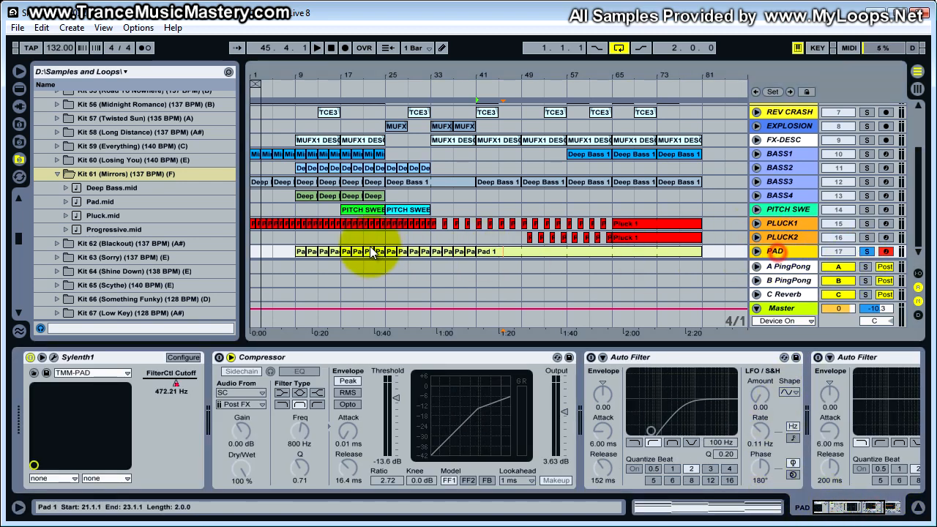
- Open the pad's Sylenth1 editor and compare the oscillator, envelope and filter settings of Part A and Part B
{"action": "left_click", "coordinate": [54, 357]}
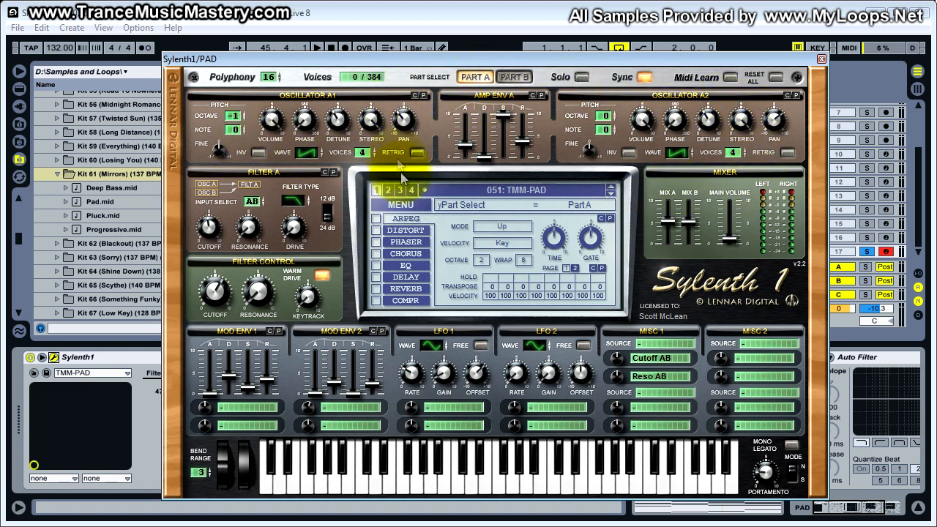
{"action": "left_click", "coordinate": [526, 79]}
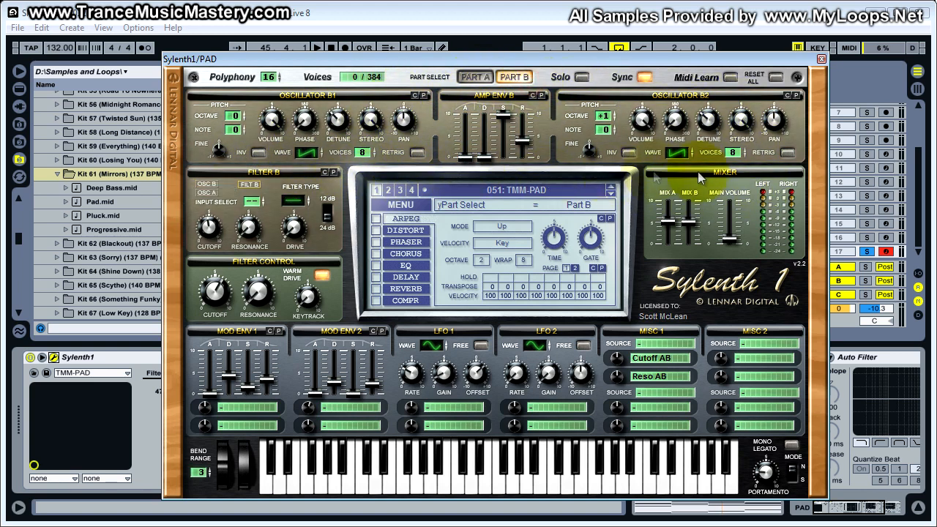
{"action": "left_click", "coordinate": [474, 77]}
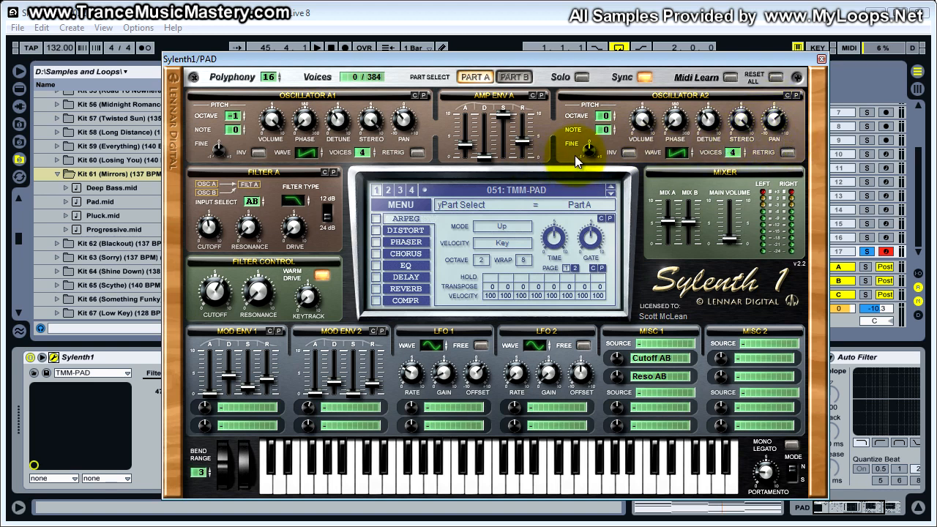
{"action": "left_click", "coordinate": [510, 78]}
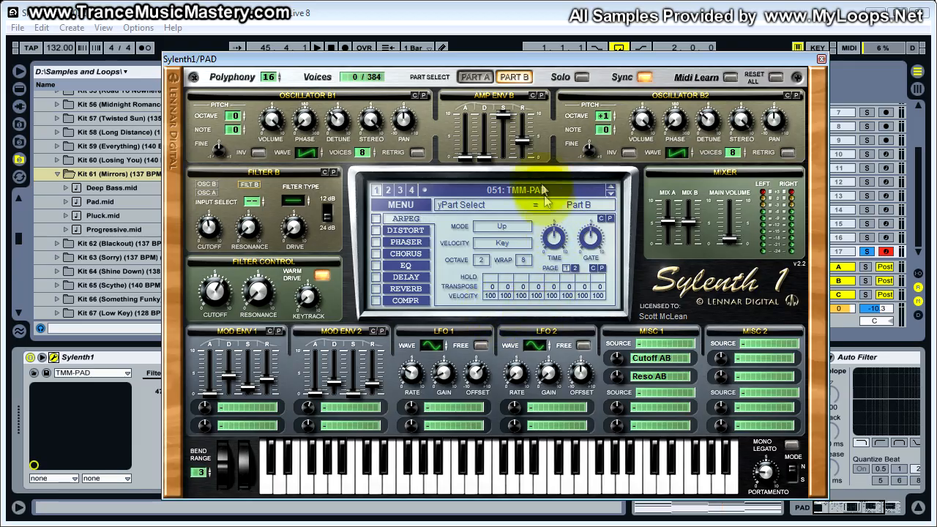
{"action": "left_click", "coordinate": [481, 77]}
- Turn off return tracks A PingPong, B PingPong and C Reverb, keeping the Sylenth1 editor open
{"action": "left_click_drag", "start_coordinate": [489, 58], "coordinate": [457, 406]}
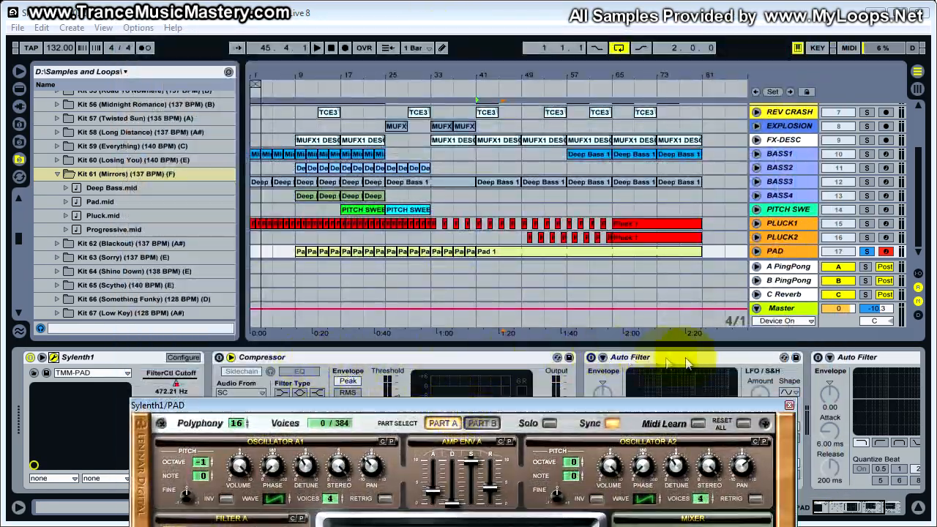
{"action": "left_click", "coordinate": [838, 294]}
{"action": "left_click", "coordinate": [839, 281]}
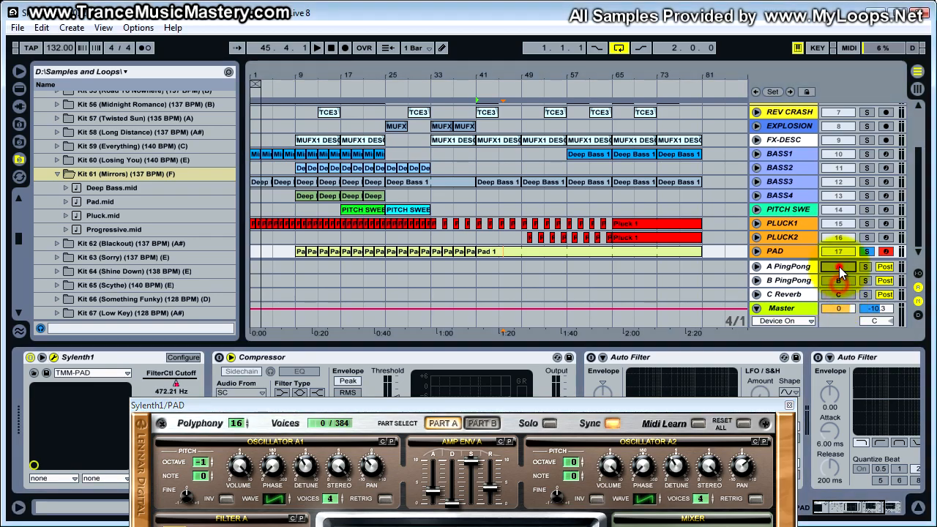
{"action": "left_click", "coordinate": [838, 267]}
{"action": "left_click_drag", "start_coordinate": [695, 404], "coordinate": [732, 41]}
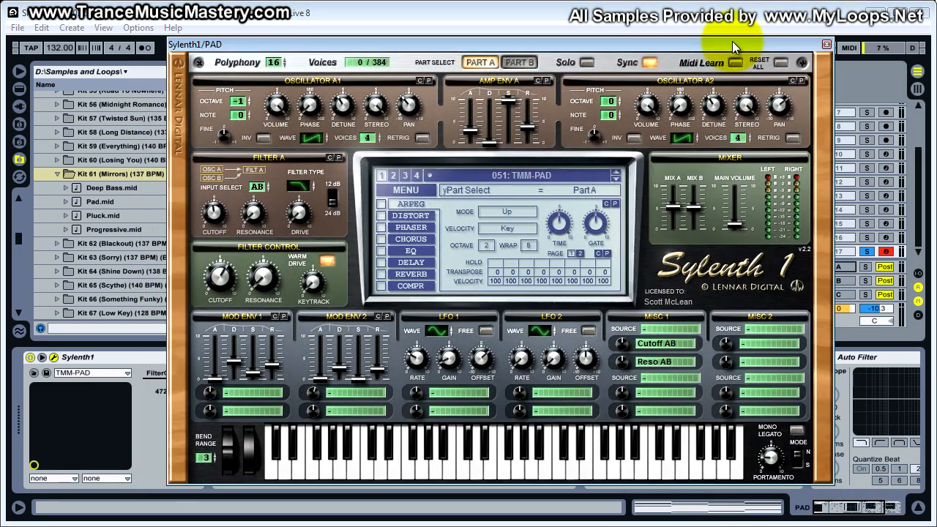
- Play the dry pad and examine Sylenth1's Filter A cutoff, Filter Control cutoff and AB input selection
{"action": "left_click", "coordinate": [140, 356]}
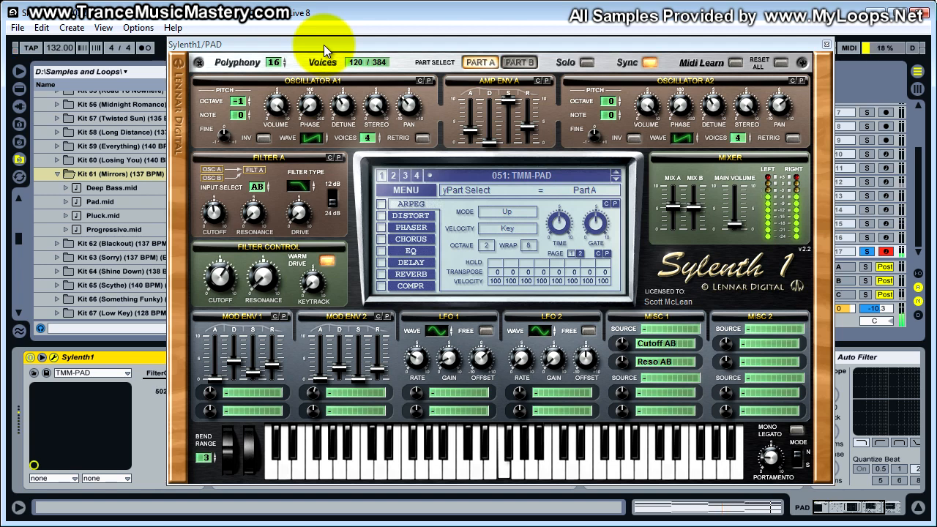
{"action": "left_click", "coordinate": [214, 215]}
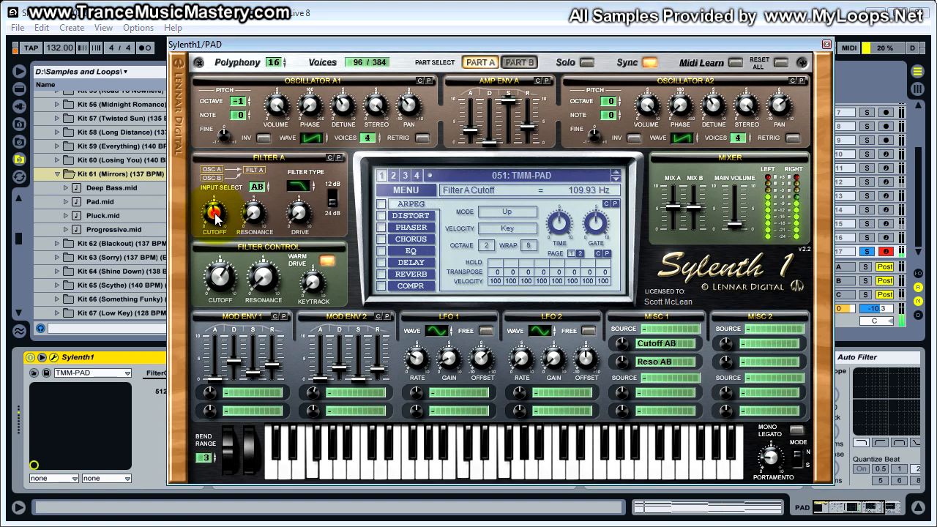
{"action": "left_click", "coordinate": [220, 278]}
{"action": "left_click", "coordinate": [257, 188]}
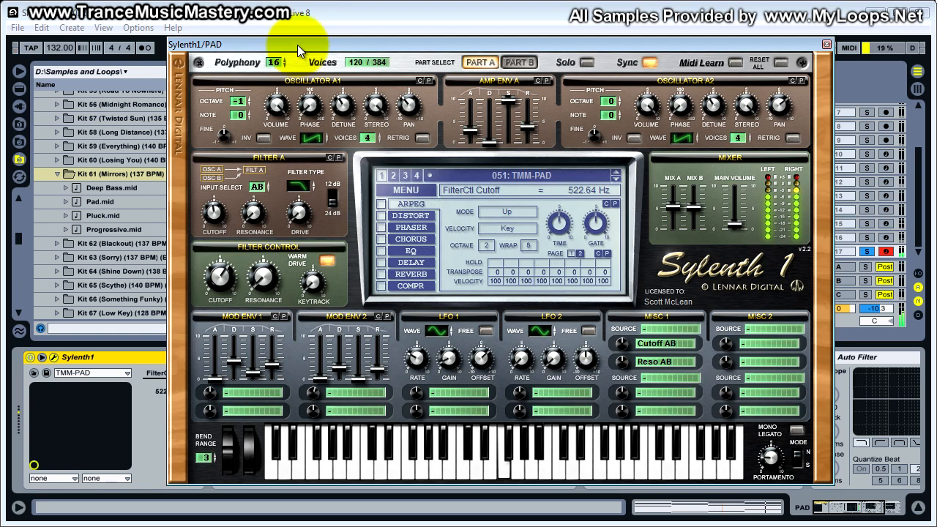
- Restore the arrangement's overridden automation for the Sylenth1 filter cutoff
{"action": "left_click_drag", "start_coordinate": [301, 46], "coordinate": [283, 121]}
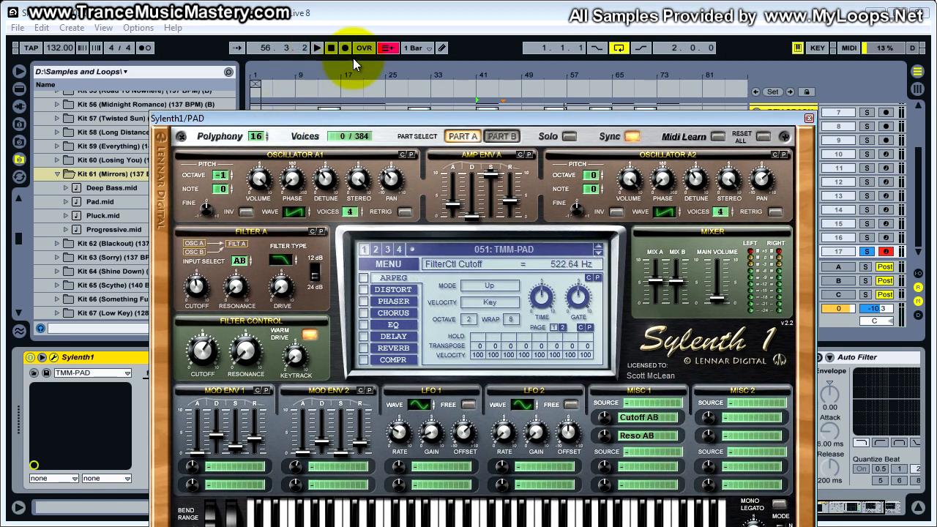
{"action": "left_click", "coordinate": [389, 48]}
{"action": "left_click_drag", "start_coordinate": [396, 49], "coordinate": [365, 60]}
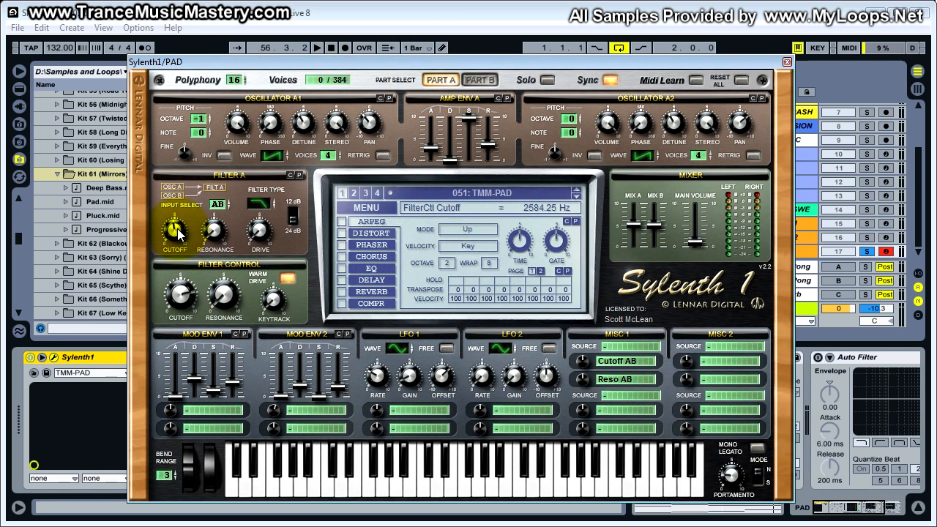
- Demonstrate lowering Sylenth1's Filter Control cutoff to 208.85 Hz, and re-enable its arrangement automation
{"action": "left_click_drag", "start_coordinate": [351, 66], "coordinate": [414, 179]}
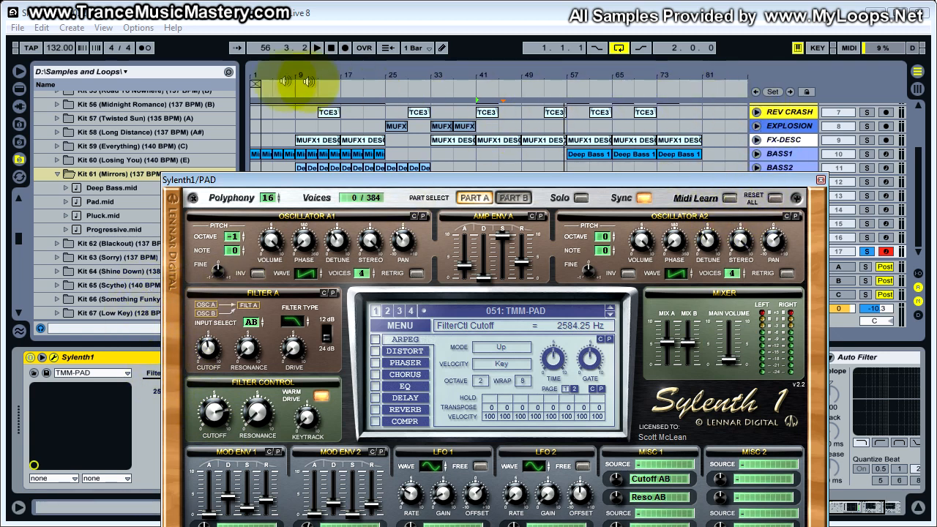
{"action": "left_click", "coordinate": [388, 48]}
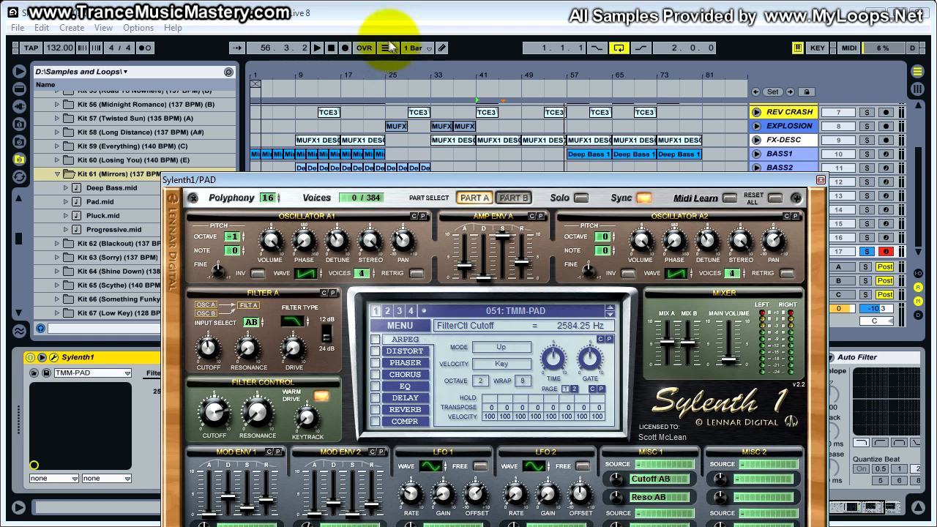
{"action": "left_click_drag", "start_coordinate": [213, 412], "coordinate": [206, 454]}
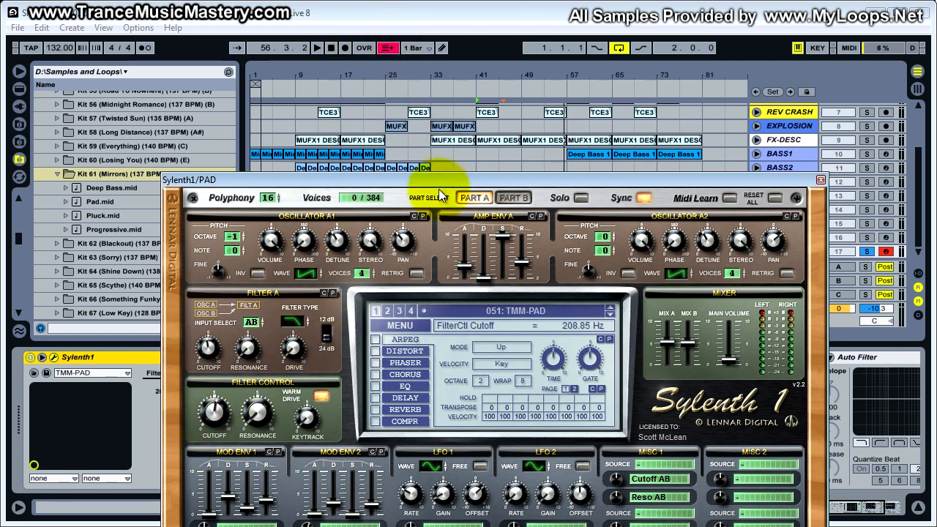
{"action": "left_click_drag", "start_coordinate": [441, 183], "coordinate": [466, 81]}
{"action": "left_click", "coordinate": [388, 48]}
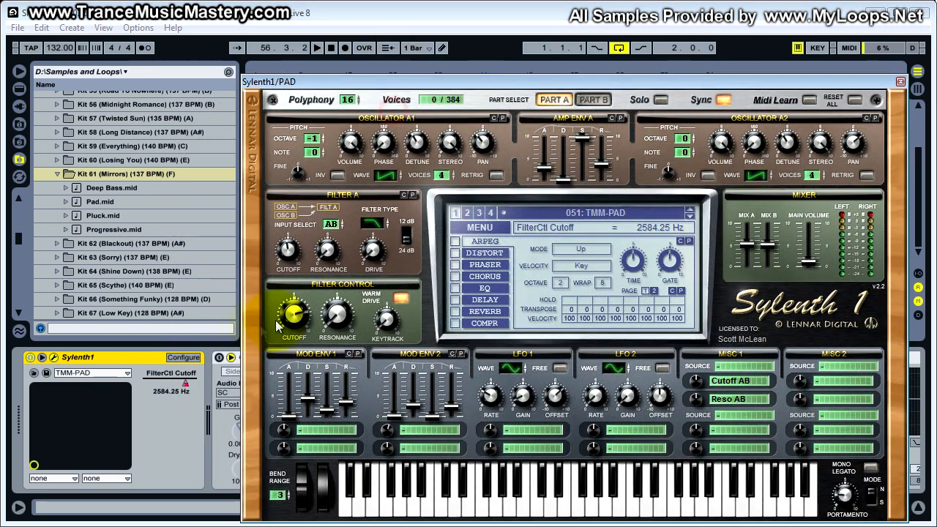
- Unfold the PAD track and examine its FilterCtl Cutoff automation curve alongside the Sylenth1 editor
{"action": "left_click_drag", "start_coordinate": [368, 81], "coordinate": [365, 411]}
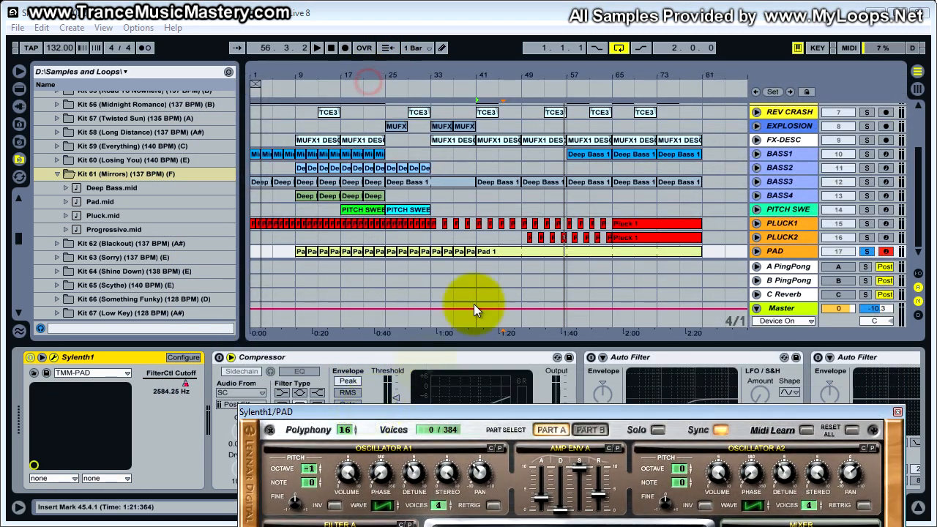
{"action": "left_click", "coordinate": [756, 251]}
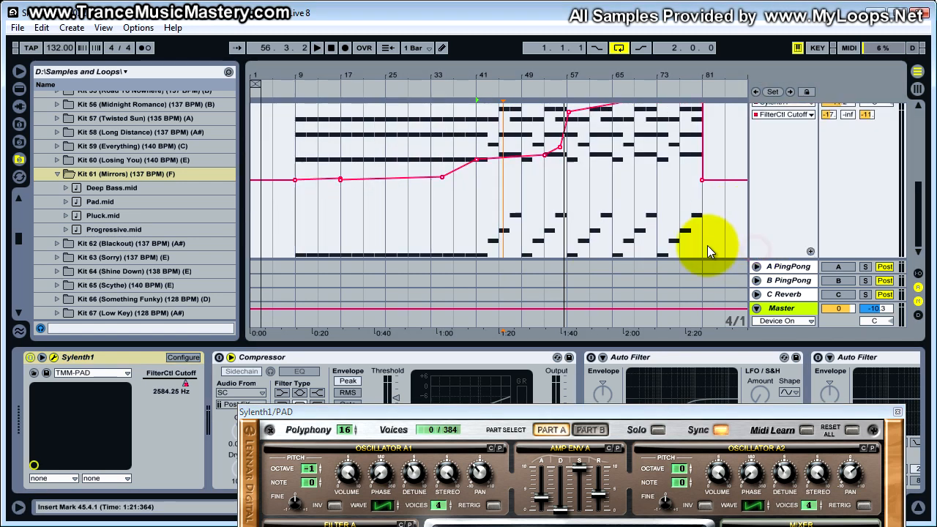
{"action": "scroll", "coordinate": [707, 245], "scroll_direction": "up", "scroll_amount": 2}
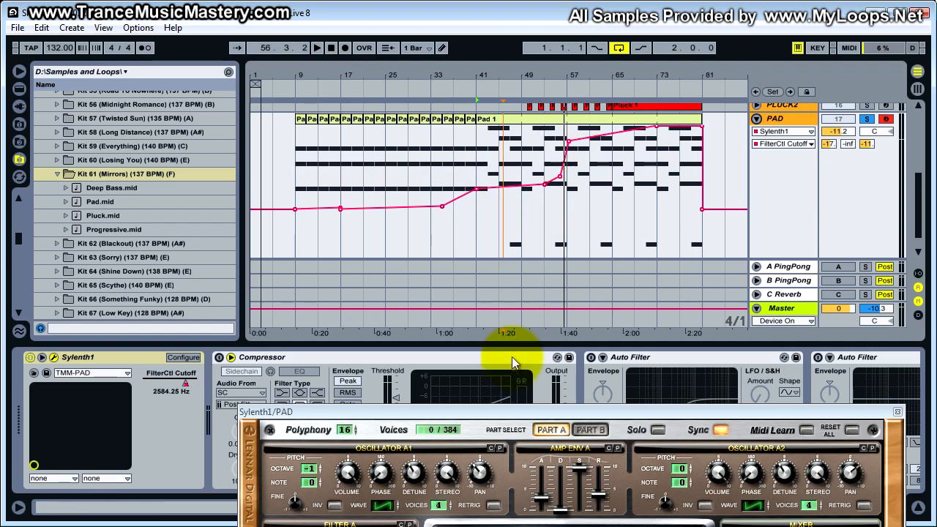
{"action": "left_click_drag", "start_coordinate": [517, 413], "coordinate": [432, 56]}
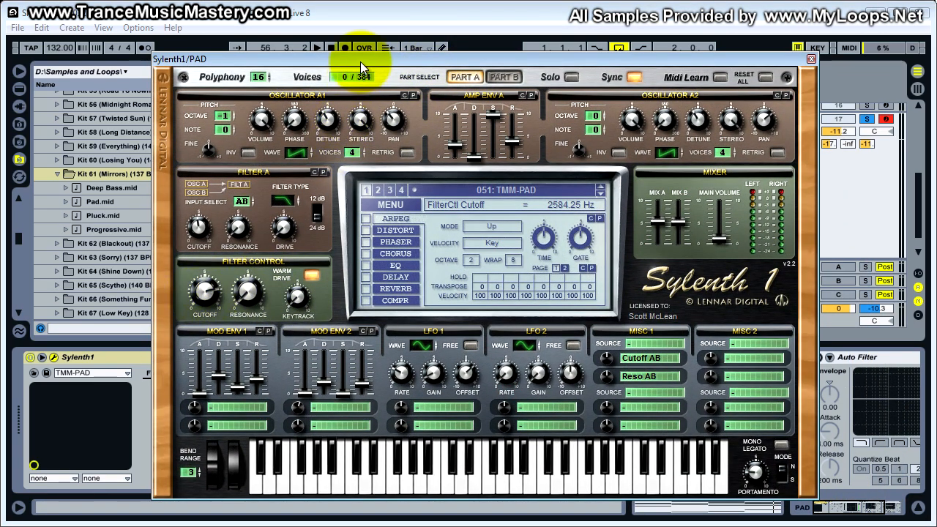
{"action": "left_click_drag", "start_coordinate": [377, 57], "coordinate": [431, 337]}
- Play the pad from bar 73 while watching the automated Filter Control cutoff in Sylenth1, and close its editor
{"action": "left_click", "coordinate": [589, 224]}
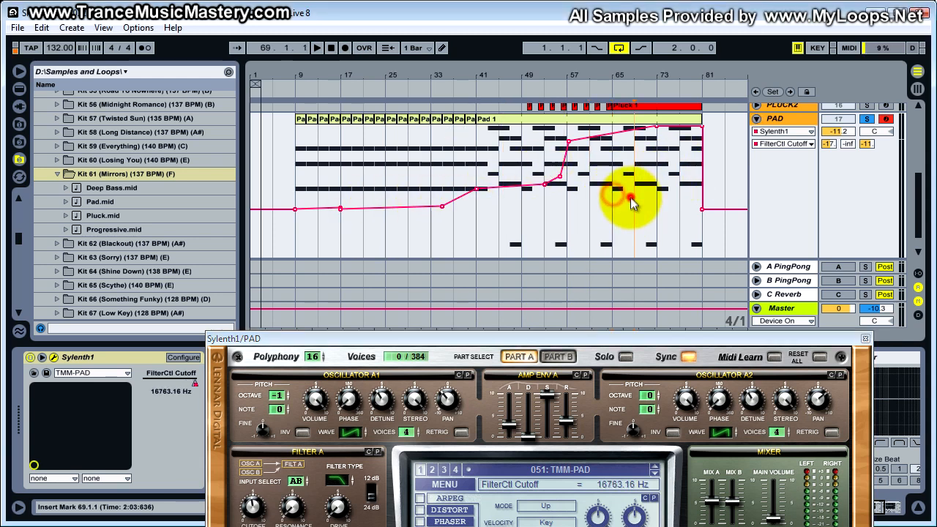
{"action": "left_click", "coordinate": [657, 207]}
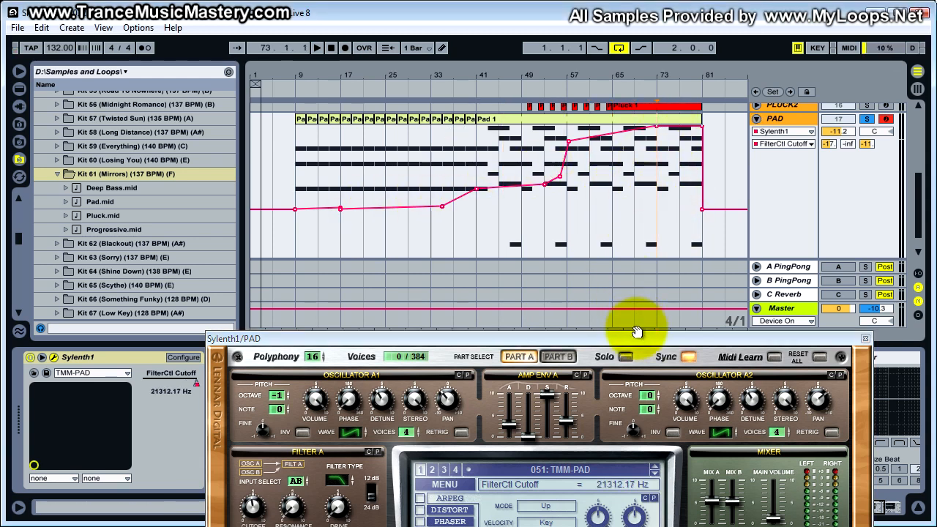
{"action": "left_click_drag", "start_coordinate": [630, 338], "coordinate": [608, 202]}
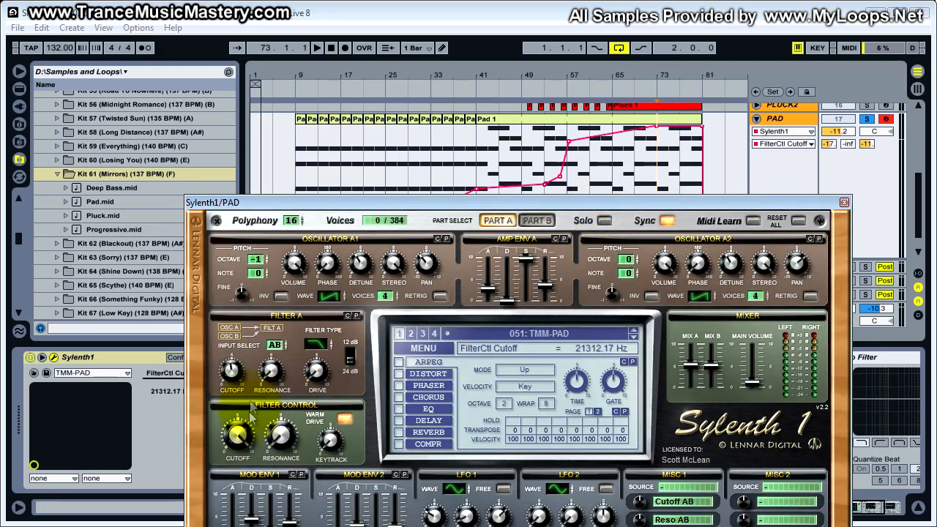
{"action": "left_click_drag", "start_coordinate": [605, 205], "coordinate": [593, 52]}
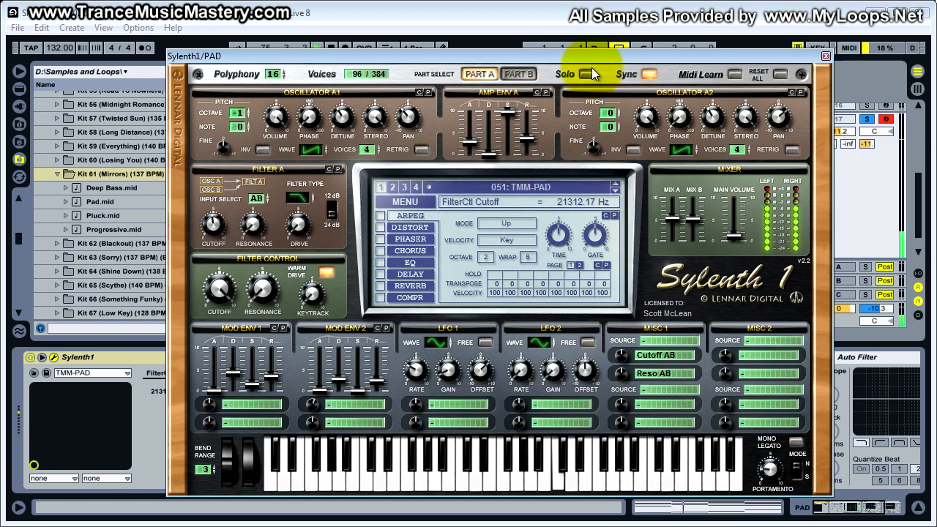
{"action": "mouse_move", "coordinate": [565, 56]}
{"action": "left_mouse_down"}
{"action": "mouse_move", "coordinate": [530, 48]}
{"action": "mouse_move", "coordinate": [548, 57]}
{"action": "left_mouse_up"}
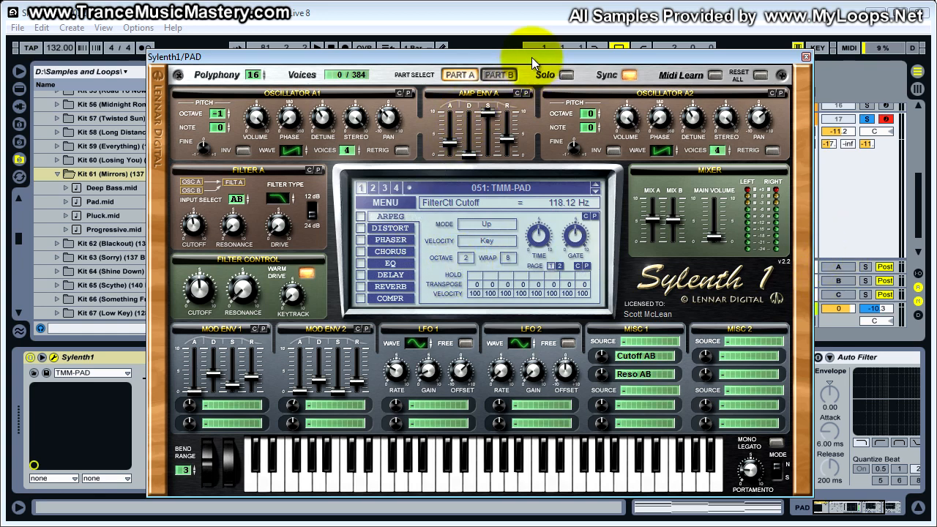
{"action": "left_click", "coordinate": [805, 57]}
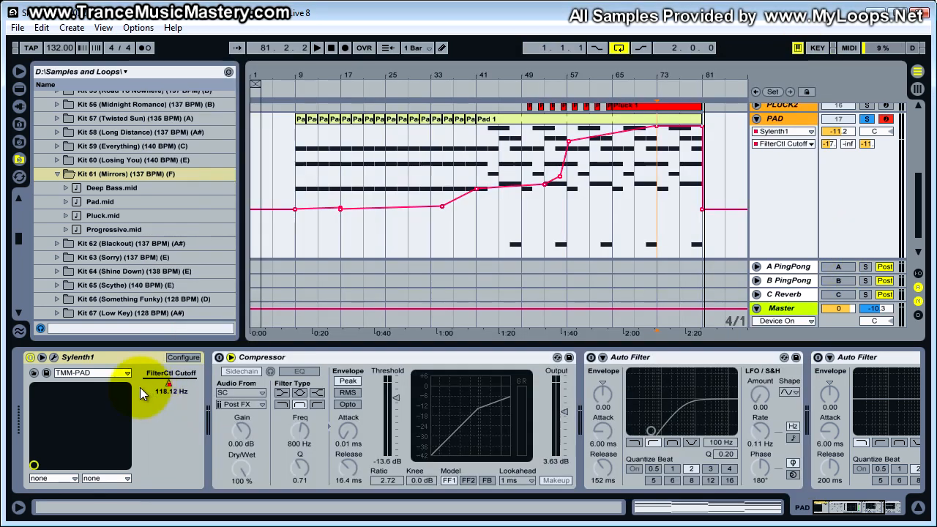
- Turn the PAD track's sidechain Compressor back on and play the arrangement from bar 65
{"action": "left_click", "coordinate": [218, 358]}
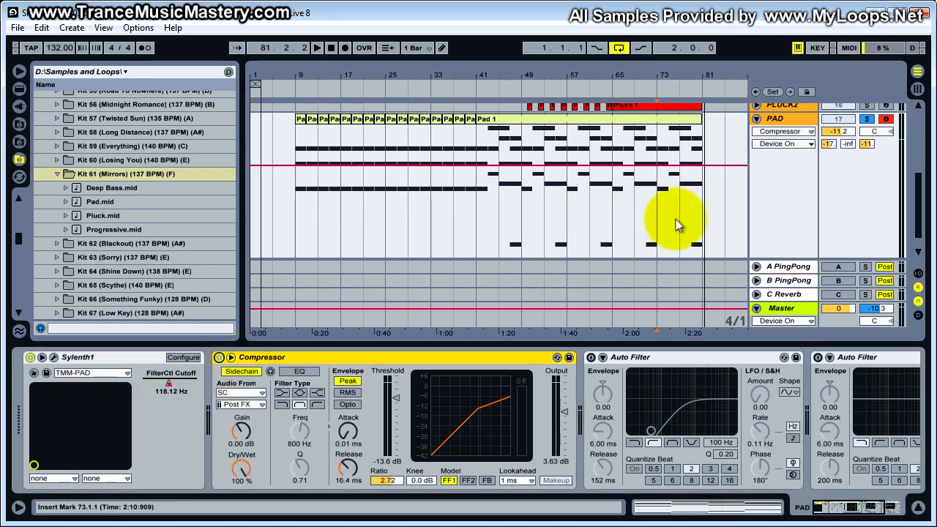
{"action": "left_click", "coordinate": [622, 212]}
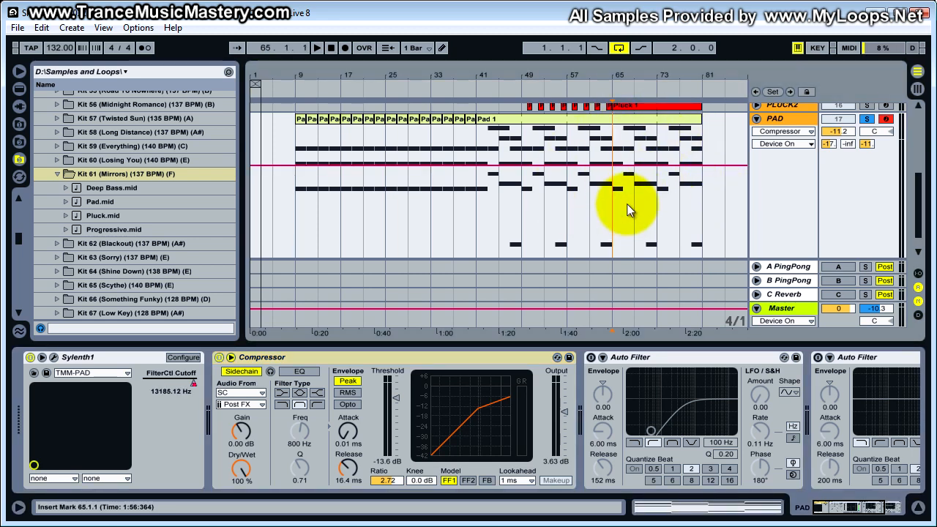
{"action": "key", "text": "space"}
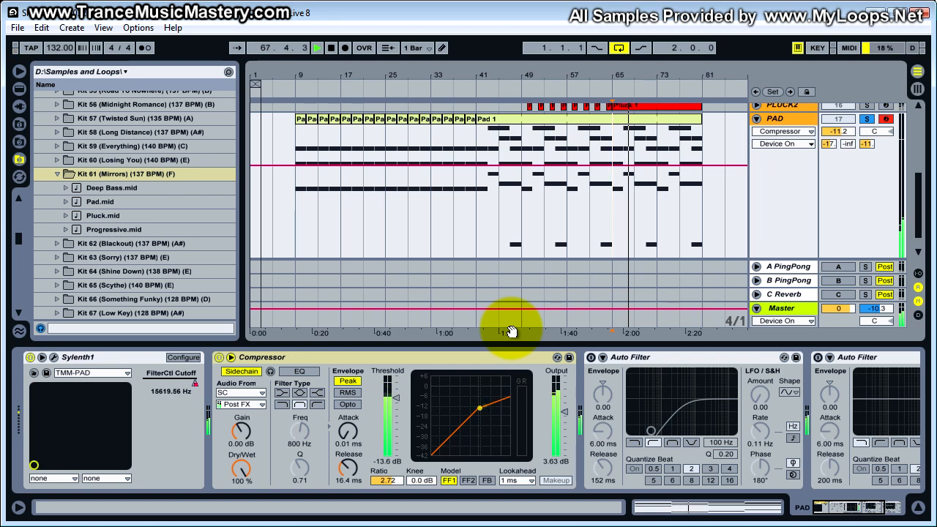
- Stop playback and examine the notes of the BASS1 track's Deep Bass clip at bar 57
{"action": "left_click_drag", "start_coordinate": [857, 503], "coordinate": [870, 514]}
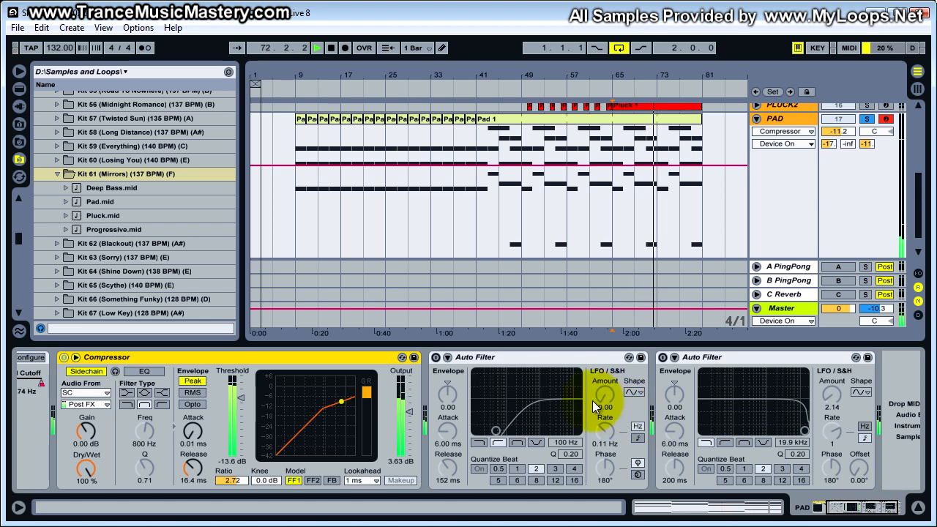
{"action": "key", "text": "space"}
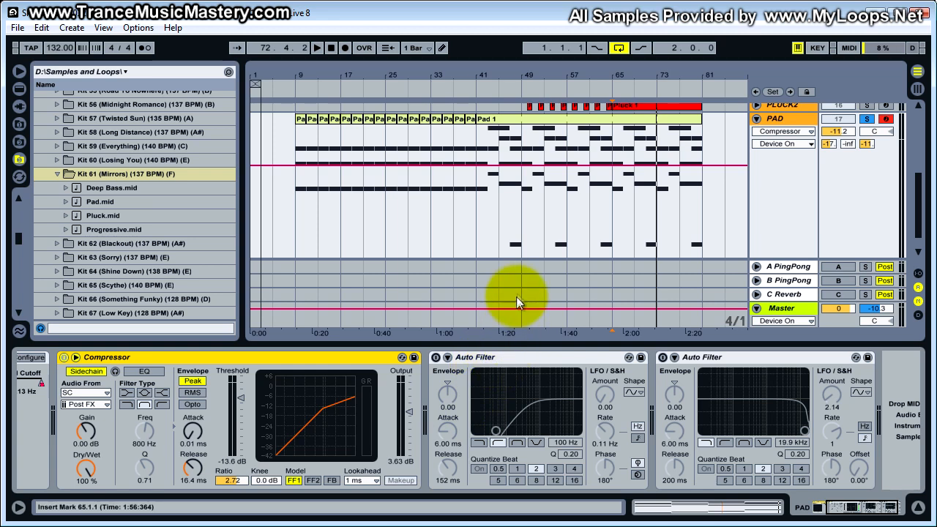
{"action": "scroll", "coordinate": [582, 243], "scroll_direction": "up", "scroll_amount": 3}
{"action": "scroll", "coordinate": [574, 219], "scroll_direction": "up", "scroll_amount": 3}
{"action": "left_click", "coordinate": [577, 166]}
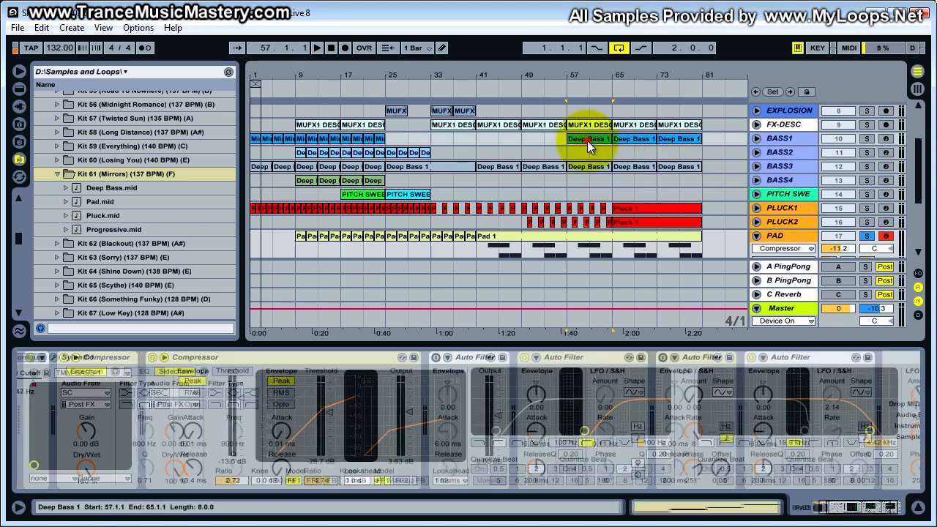
{"action": "double_click", "coordinate": [587, 140]}
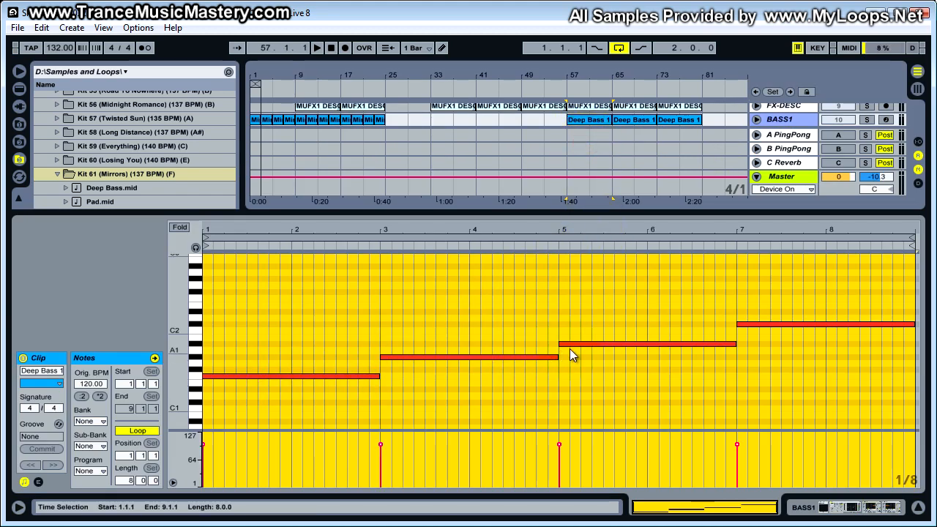
{"action": "left_click_drag", "start_coordinate": [188, 341], "coordinate": [184, 359]}
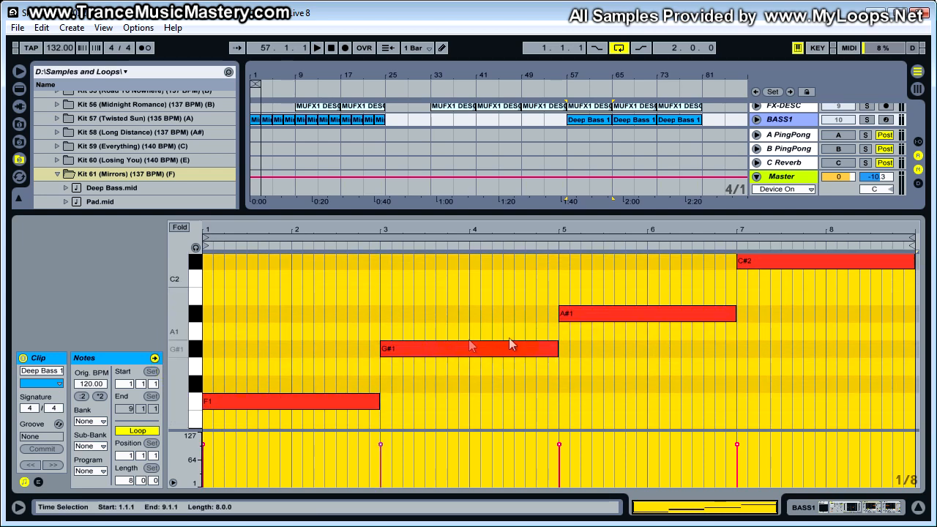
- Open the BASS3 track's Deep Bass clip at bar 57 and examine its folded note progression
{"action": "left_click", "coordinate": [666, 228]}
{"action": "left_click_drag", "start_coordinate": [664, 214], "coordinate": [635, 433]}
{"action": "left_click", "coordinate": [587, 172]}
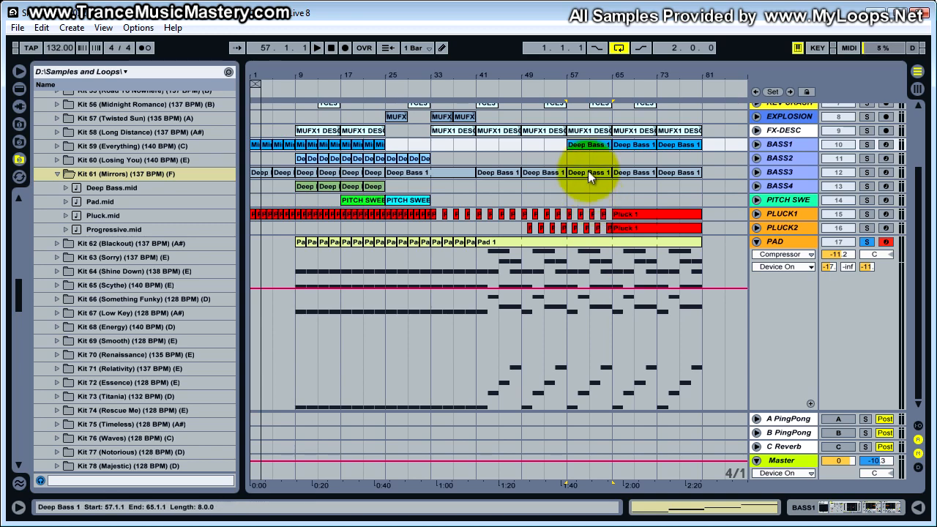
{"action": "double_click", "coordinate": [588, 172]}
{"action": "left_click_drag", "start_coordinate": [600, 341], "coordinate": [588, 163]}
{"action": "left_click", "coordinate": [421, 258]}
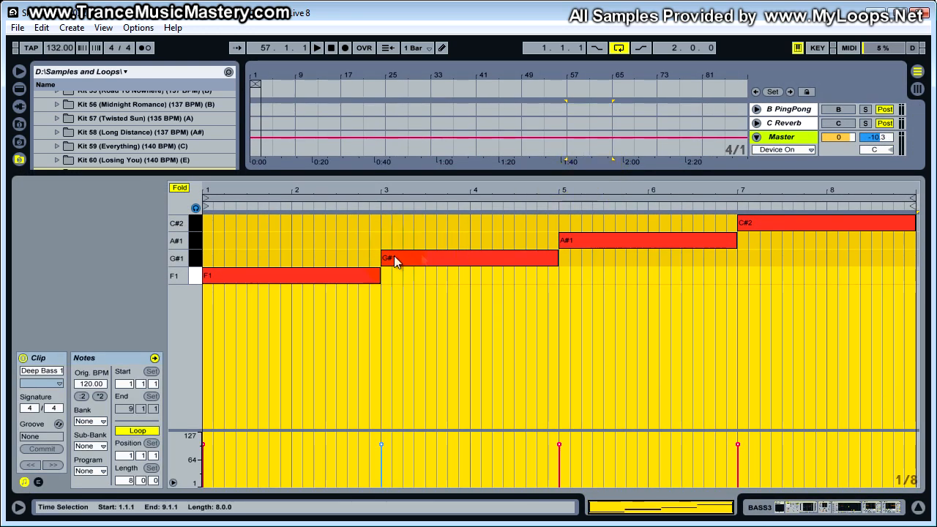
- Solo BASS1 and BASS3 together with the PAD track and play them from bar 57
{"action": "left_click_drag", "start_coordinate": [674, 175], "coordinate": [638, 379]}
{"action": "left_click", "coordinate": [636, 182]}
{"action": "scroll", "coordinate": [732, 169], "scroll_direction": "up", "scroll_amount": 3}
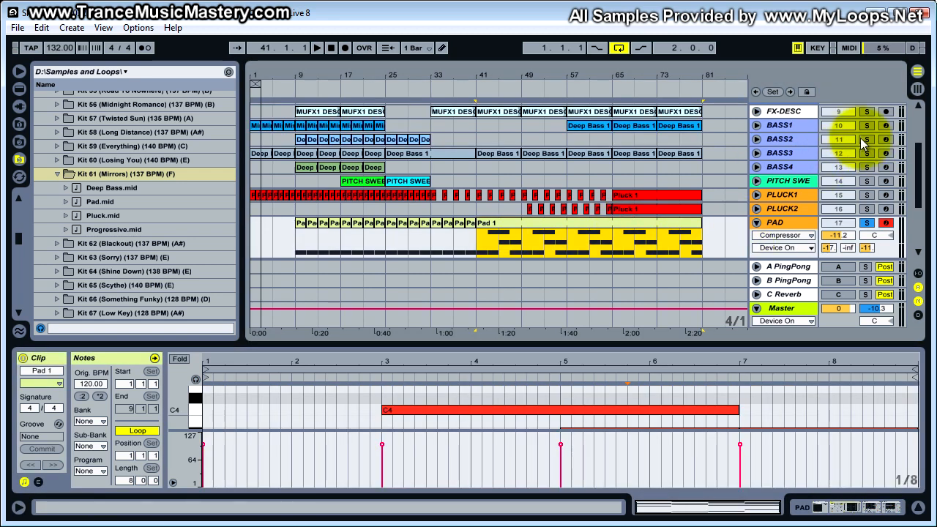
{"action": "left_click", "coordinate": [866, 125]}
{"action": "left_click", "coordinate": [865, 153]}
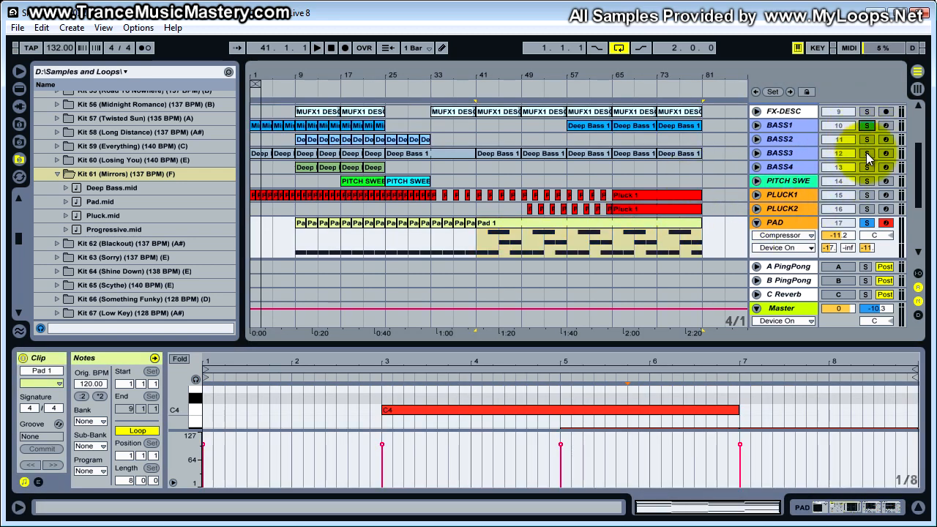
{"action": "key", "text": "space"}
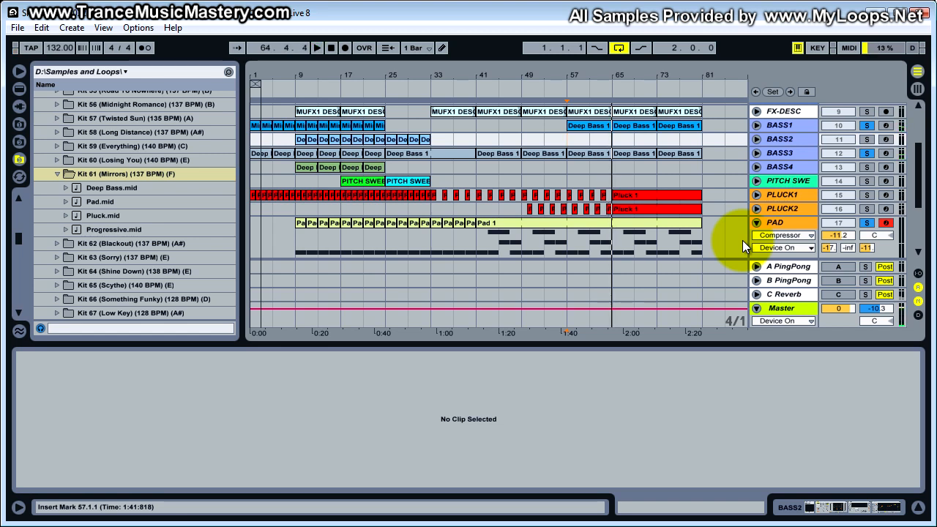
- Turn on the PAD track's first Auto Filter, directly after the sidechain Compressor
{"action": "left_click", "coordinate": [613, 168]}
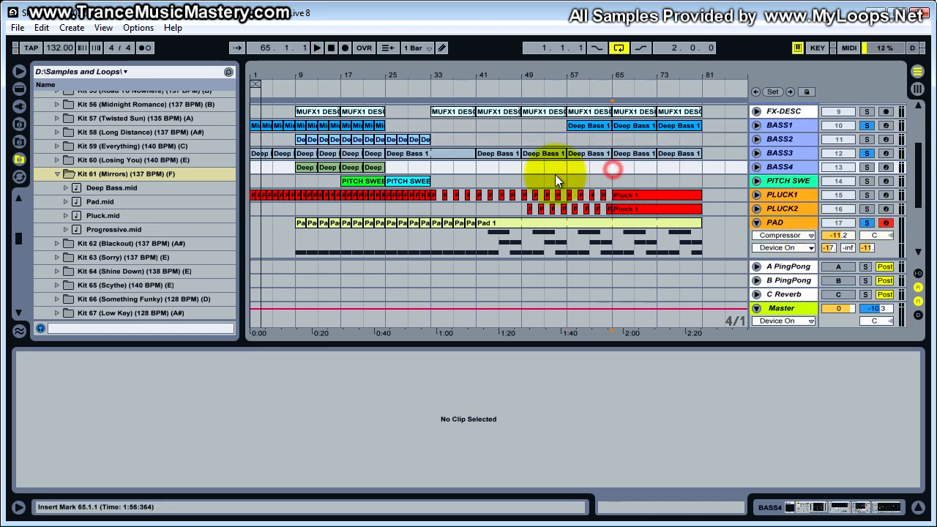
{"action": "scroll", "coordinate": [850, 152], "scroll_direction": "down", "scroll_amount": 2}
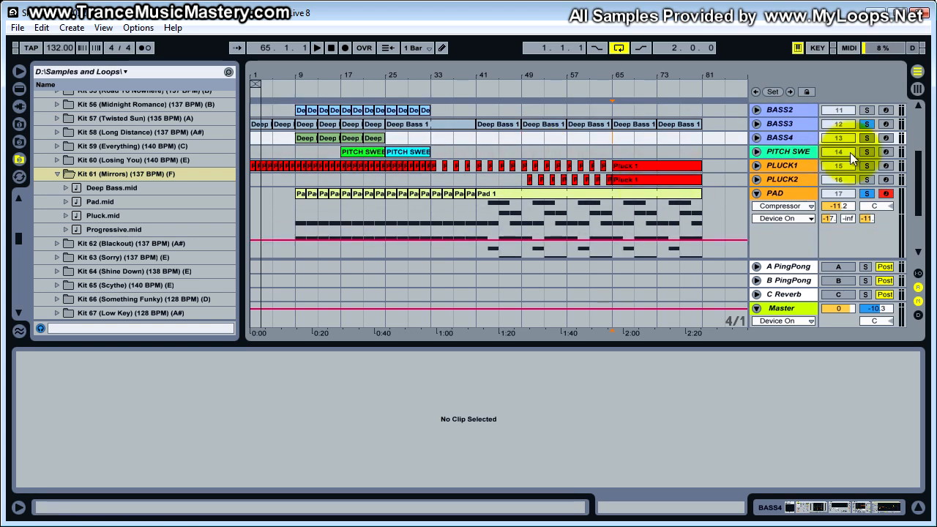
{"action": "scroll", "coordinate": [854, 135], "scroll_direction": "up", "scroll_amount": 2}
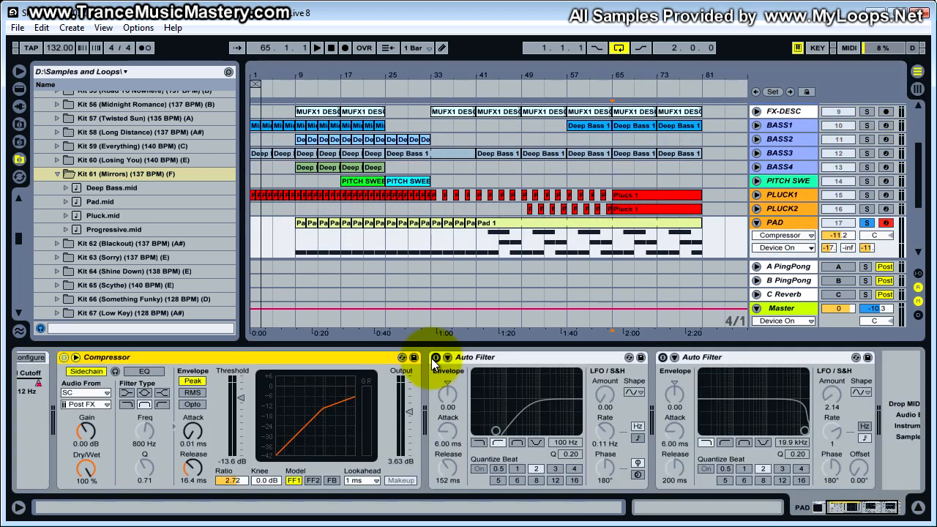
{"action": "left_click", "coordinate": [435, 358]}
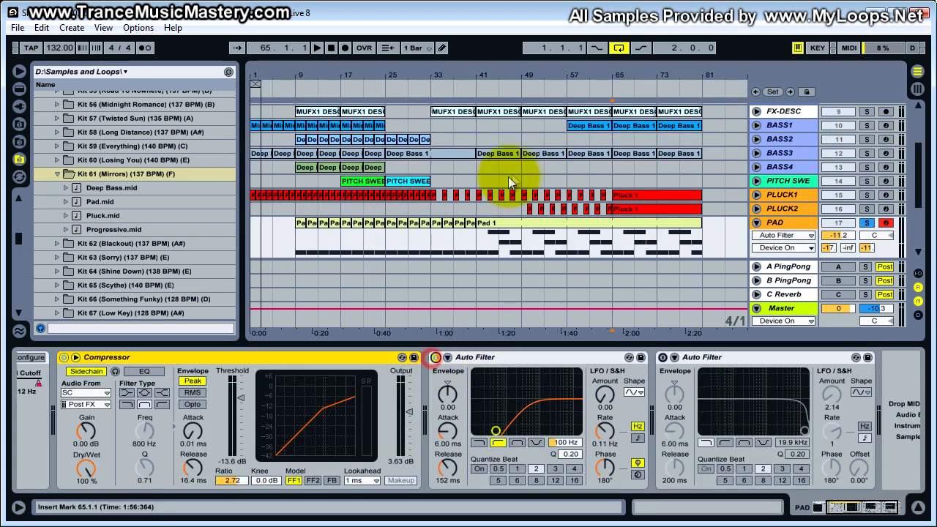
- Solo only the BASS1 track and briefly play it from bar 57
{"action": "left_click", "coordinate": [604, 166]}
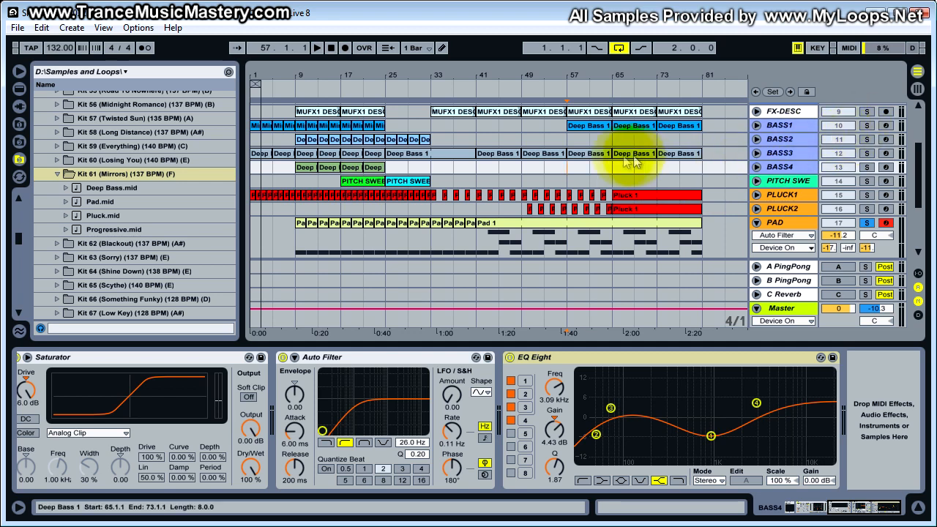
{"action": "left_click", "coordinate": [866, 126]}
{"action": "left_click", "coordinate": [564, 137]}
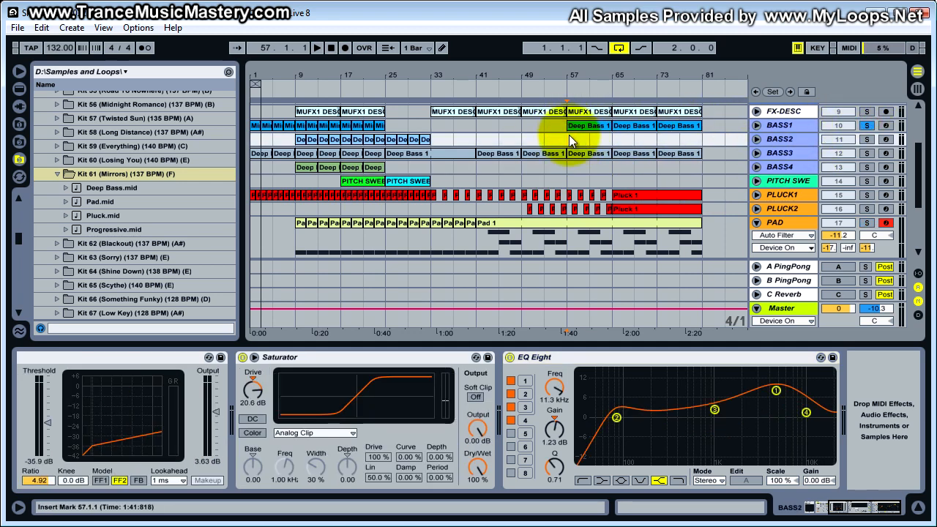
{"action": "key", "text": "space"}
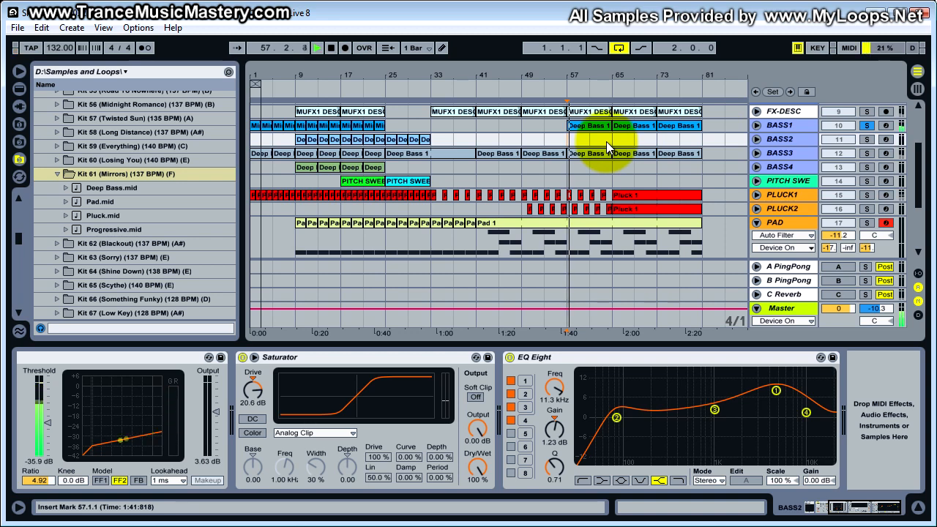
{"action": "key", "text": "space"}
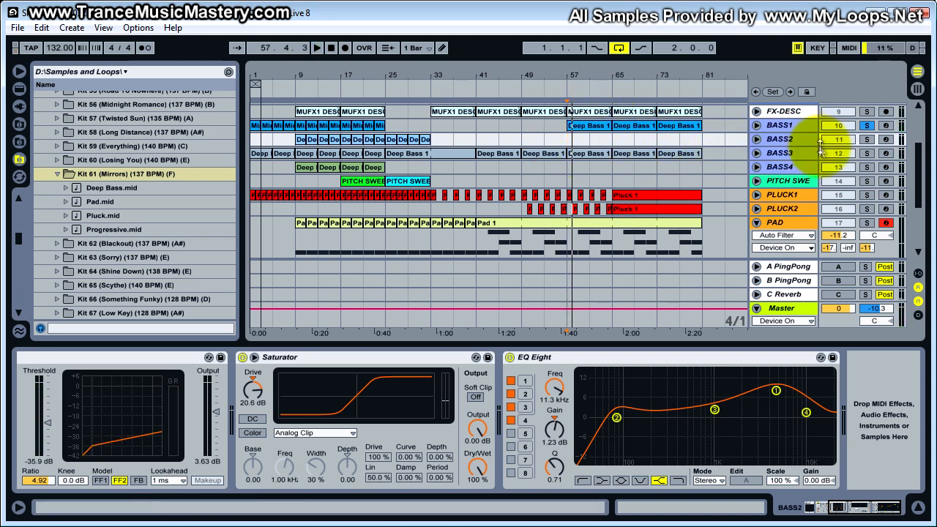
- Solo only the BASS3 track, play it briefly, and place the insert marker at bar 49
{"action": "left_click", "coordinate": [864, 153]}
{"action": "left_click", "coordinate": [589, 153]}
{"action": "key", "text": "space"}
{"action": "key", "text": "space"}
{"action": "left_click", "coordinate": [550, 157]}
{"action": "left_click", "coordinate": [522, 169]}
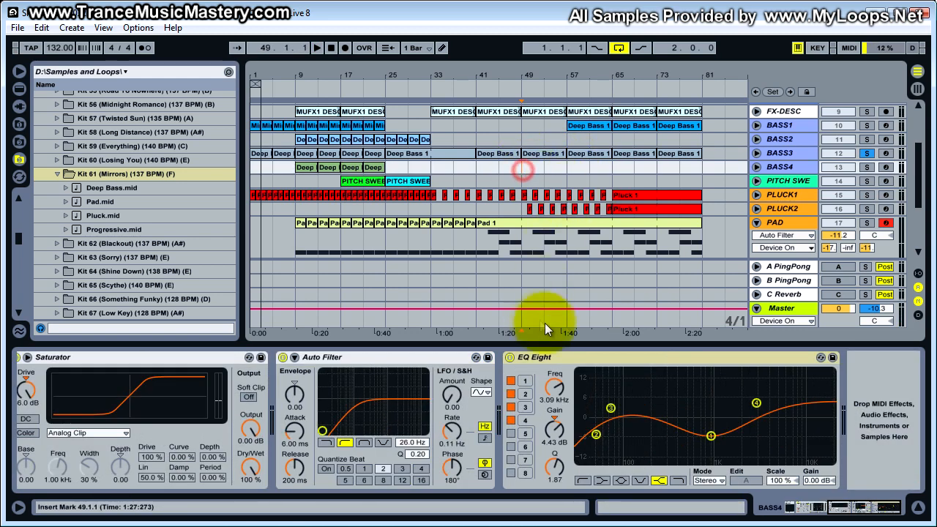
- Solo the PAD alongside BASS3 and play both from bar 41 through bar 48
{"action": "left_click", "coordinate": [778, 223]}
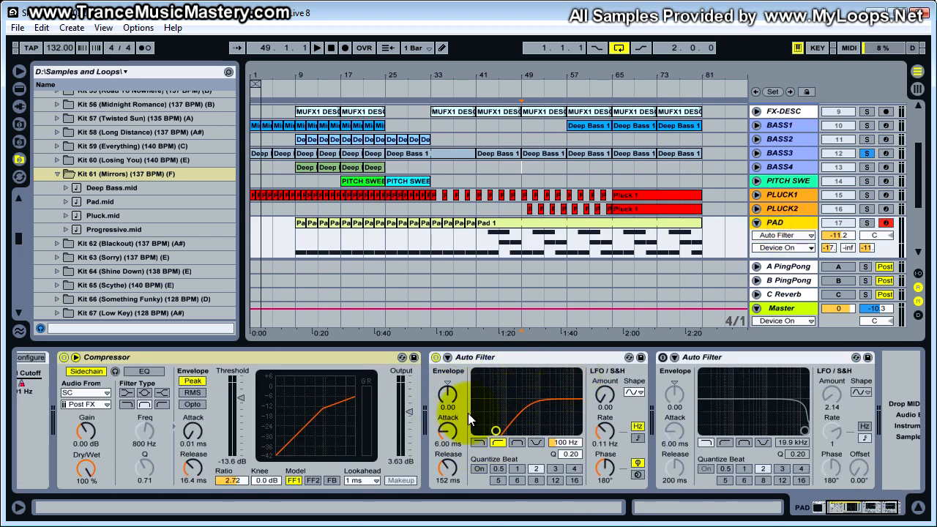
{"action": "left_click", "coordinate": [528, 169]}
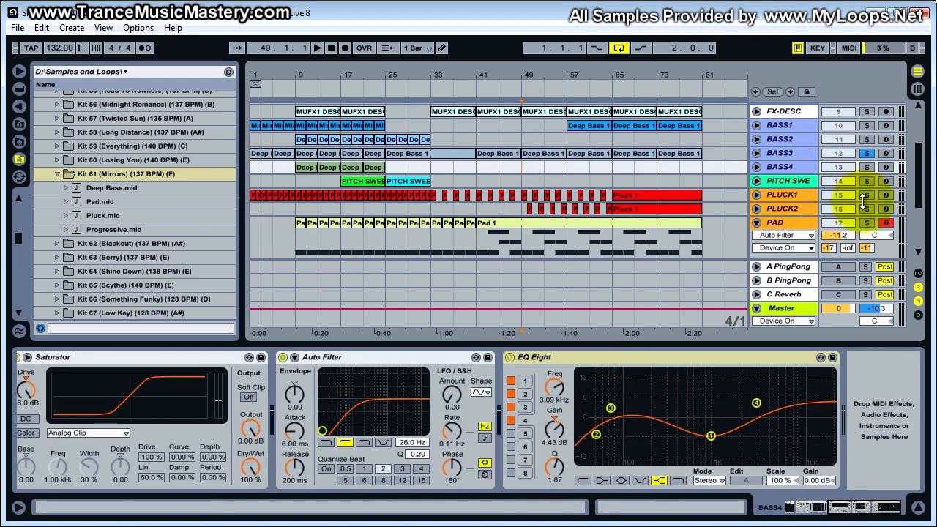
{"action": "left_click", "coordinate": [868, 222]}
{"action": "left_click", "coordinate": [479, 211]}
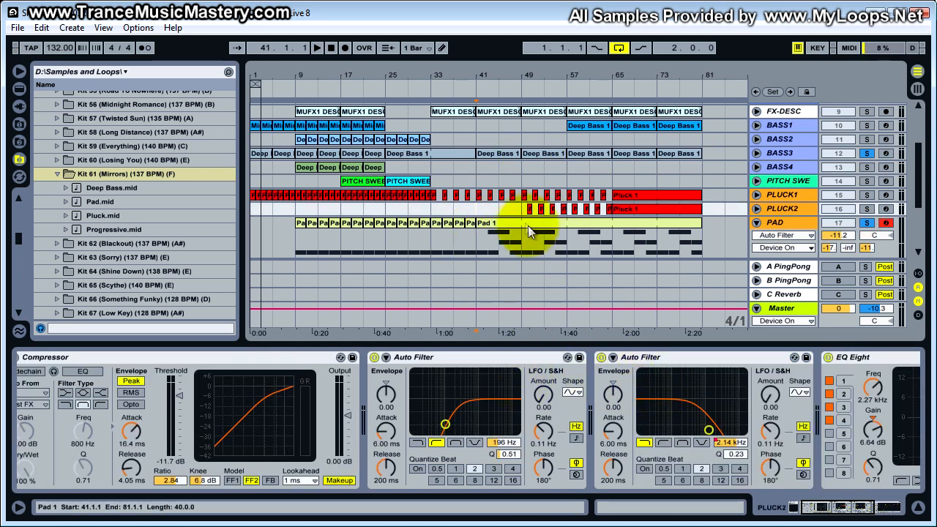
{"action": "left_click", "coordinate": [478, 235]}
{"action": "key", "text": "space"}
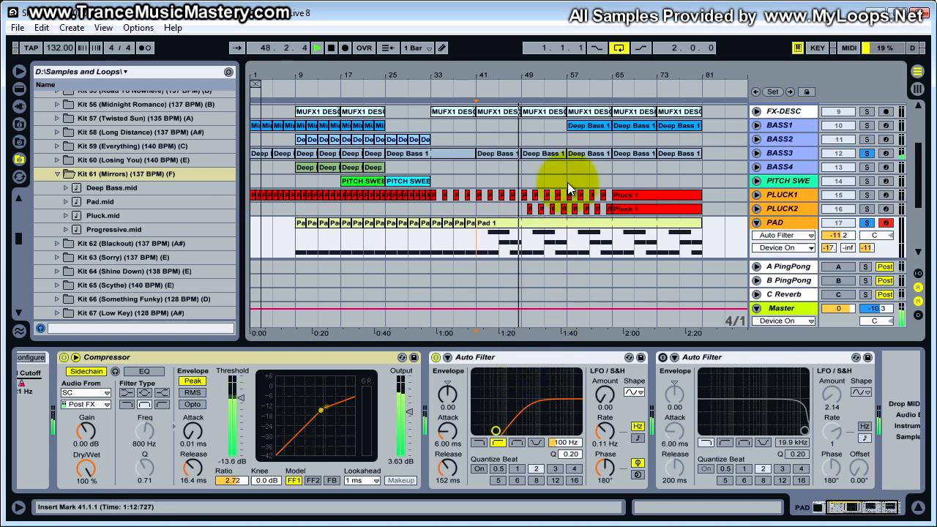
{"action": "key", "text": "space"}
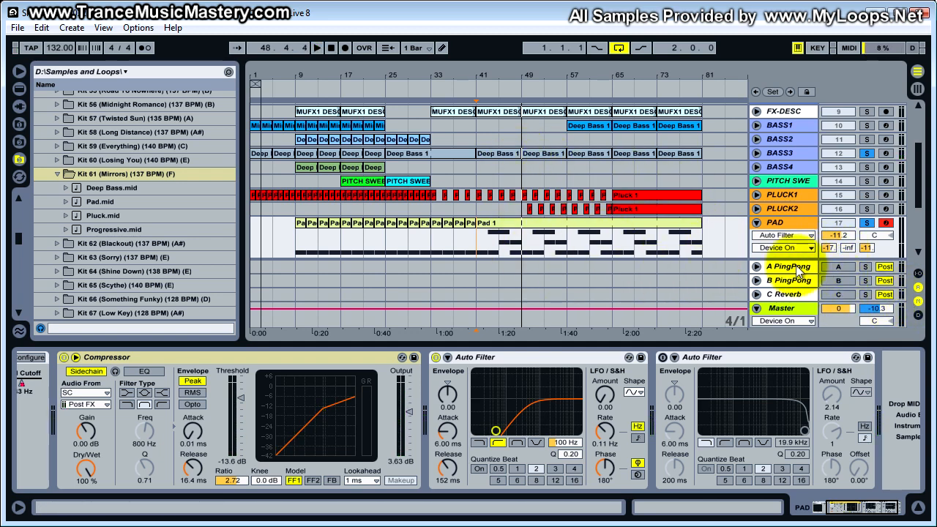
- Turn on the PAD track's second Auto Filter and take BASS3 out of solo
{"action": "left_click", "coordinate": [701, 357]}
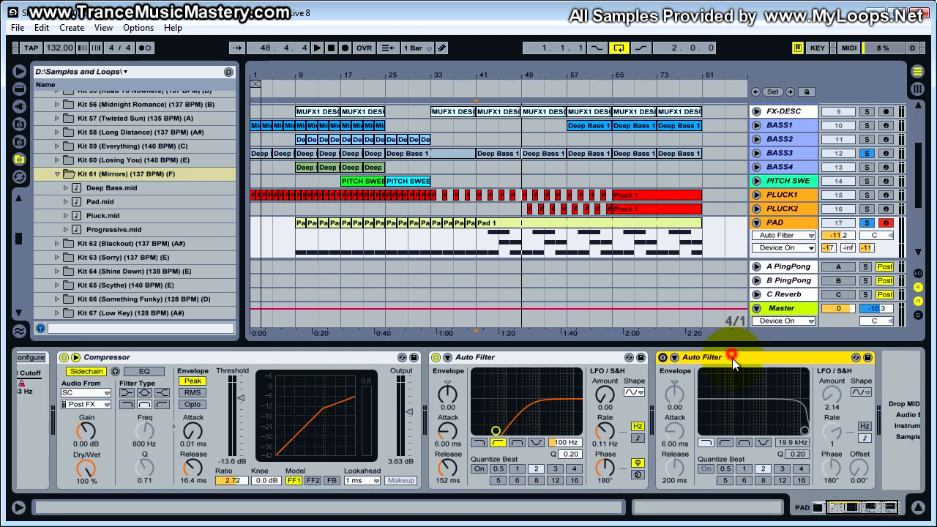
{"action": "left_click", "coordinate": [662, 357]}
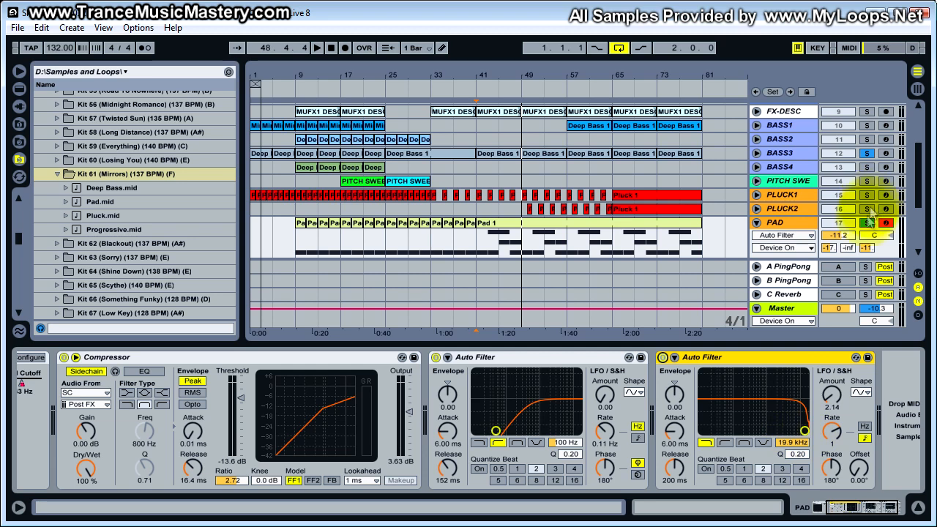
{"action": "left_click", "coordinate": [866, 153]}
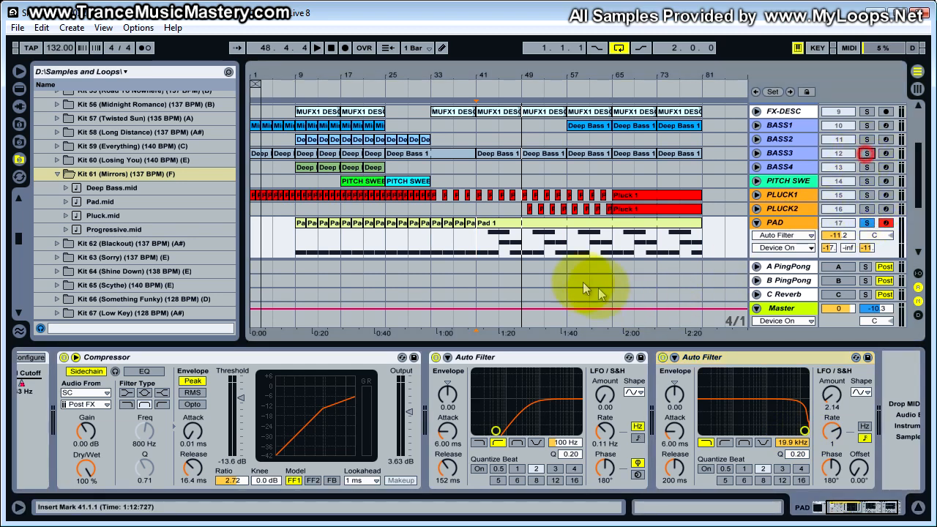
- Play the pad from bar 65 while switching the second Auto Filter off and back on for comparison
{"action": "left_click", "coordinate": [612, 253]}
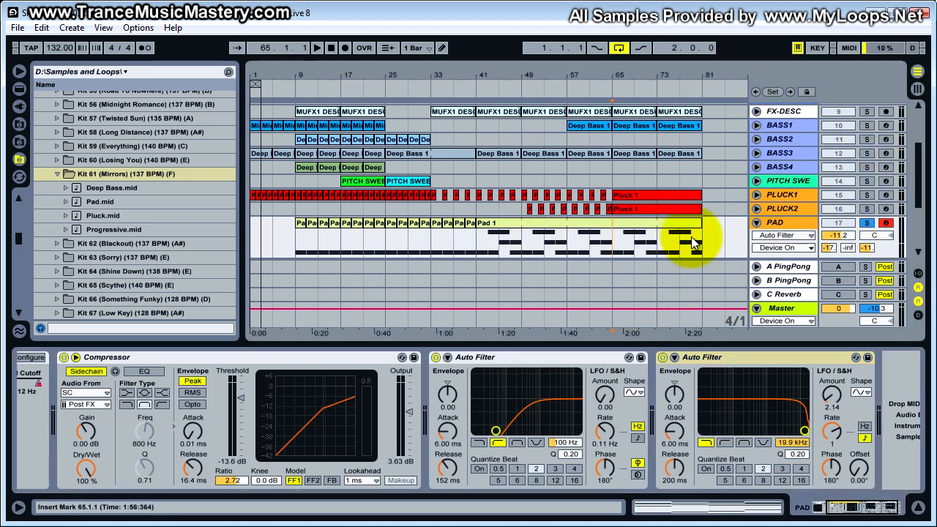
{"action": "key", "text": "space"}
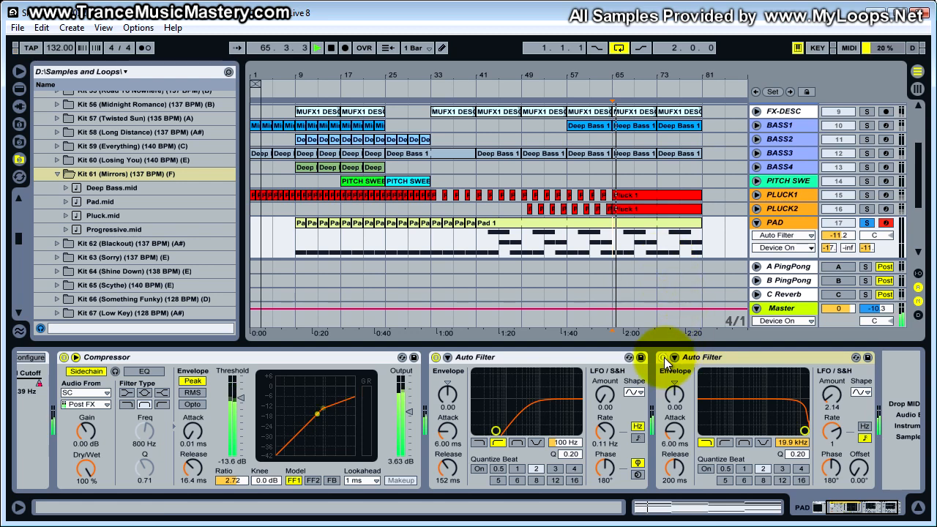
{"action": "left_click", "coordinate": [662, 357]}
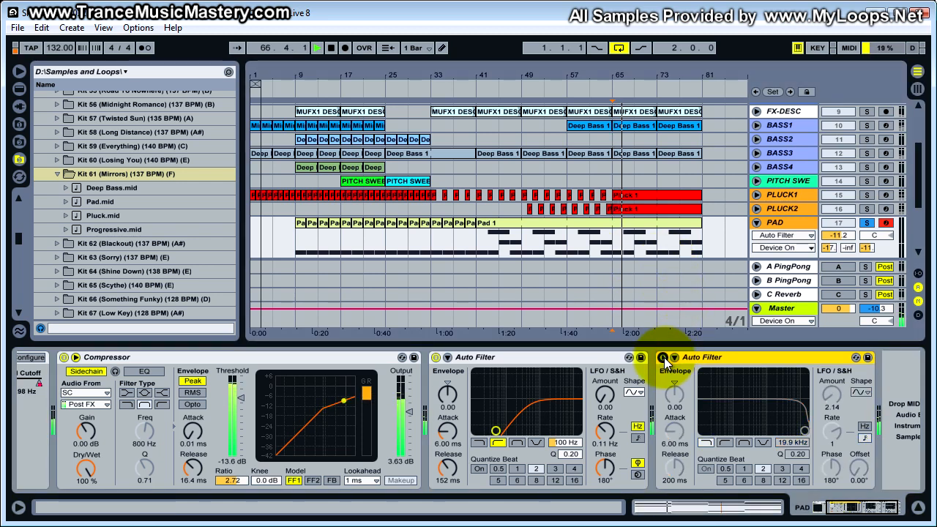
{"action": "left_click", "coordinate": [662, 357]}
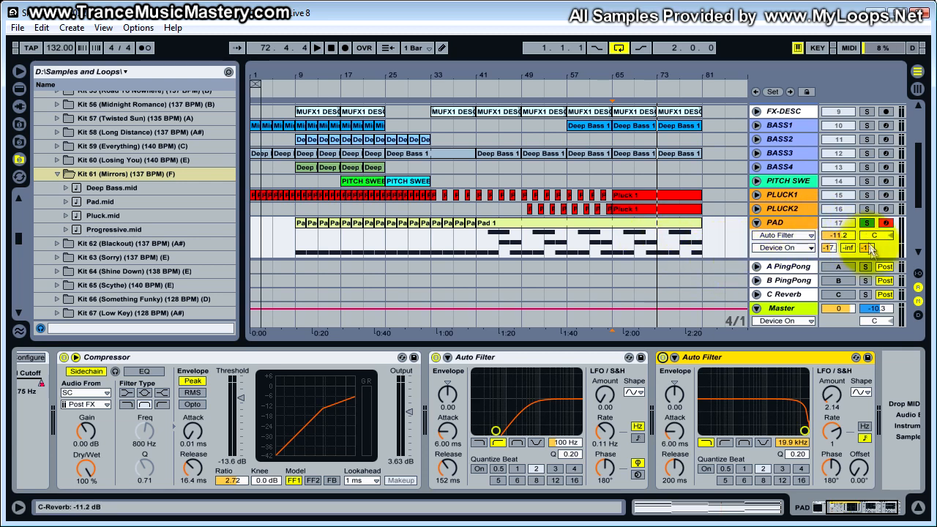
- Activate the A PingPong return track and play the pad from bar 65 through bar 68
{"action": "left_click", "coordinate": [827, 269]}
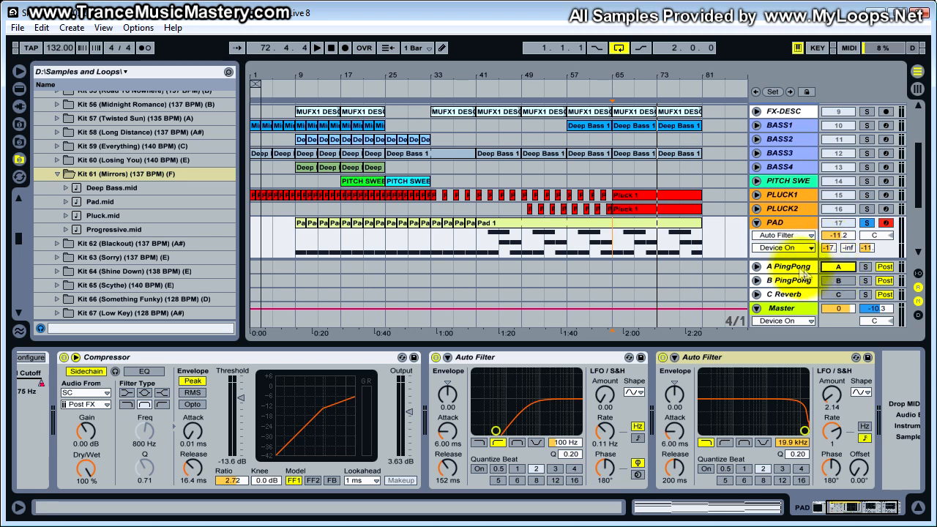
{"action": "left_click", "coordinate": [613, 234]}
{"action": "key", "text": "space"}
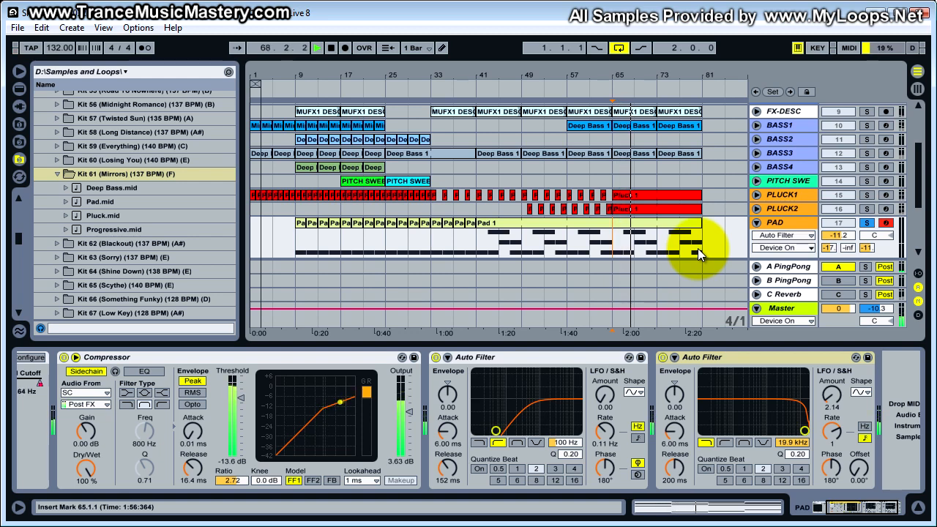
{"action": "key", "text": "space"}
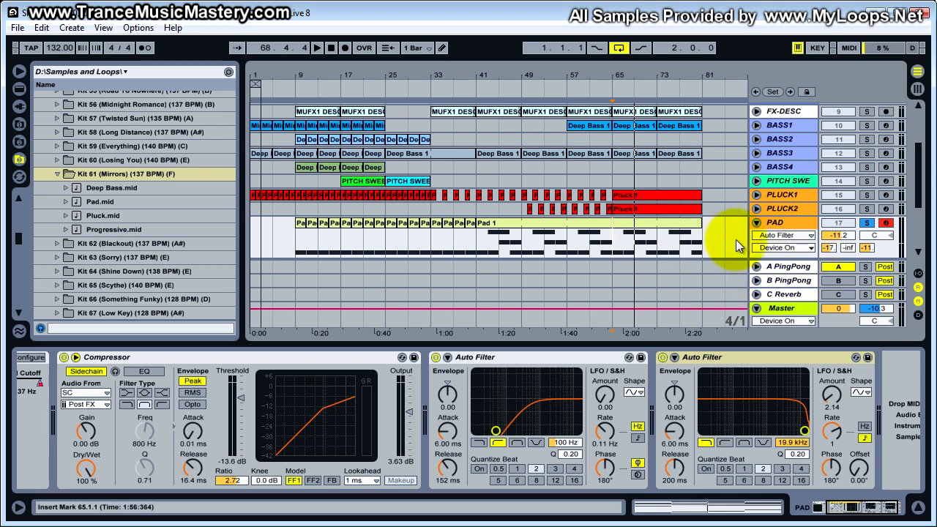
- Activate the C Reverb return track and play the pad from bar 65 through bar 72
{"action": "left_click", "coordinate": [838, 294]}
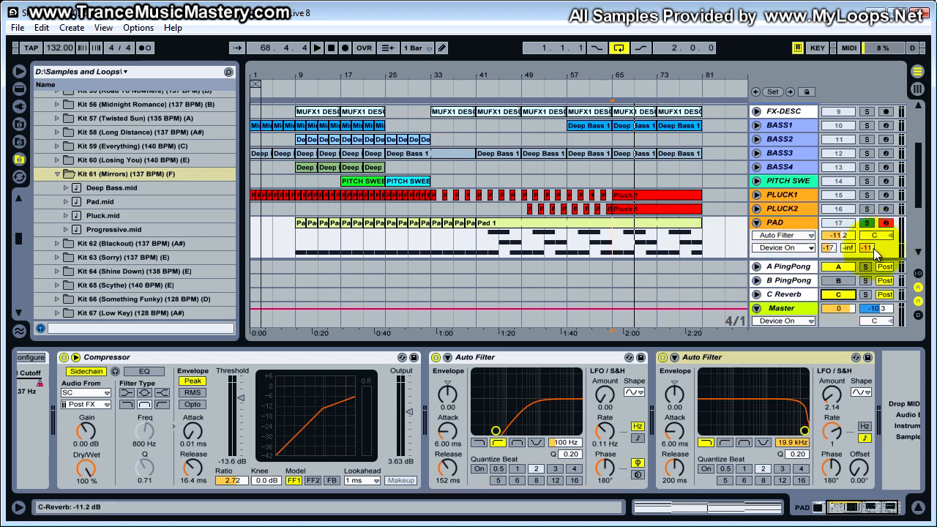
{"action": "key", "text": "space"}
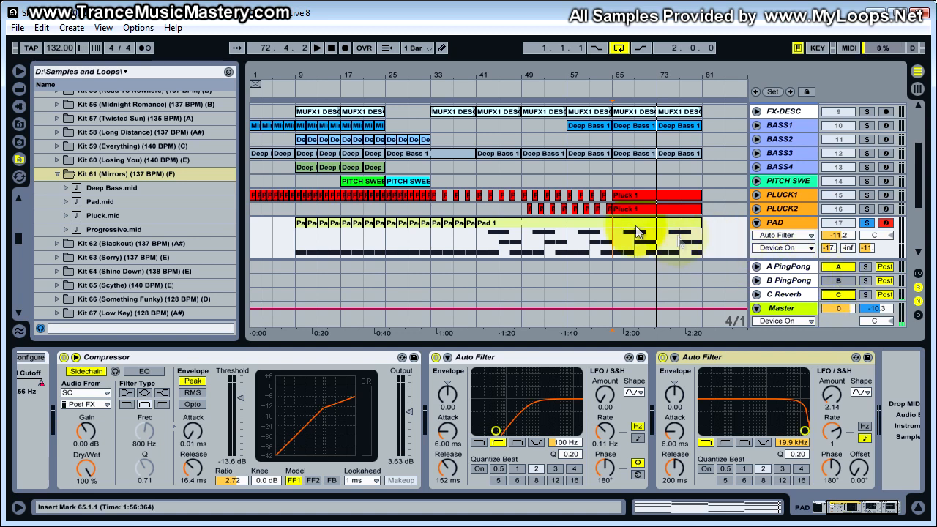
- Set the playback start at bar 33, solo BASS3 alongside the PAD and activate the B PingPong return track
{"action": "left_click", "coordinate": [469, 172]}
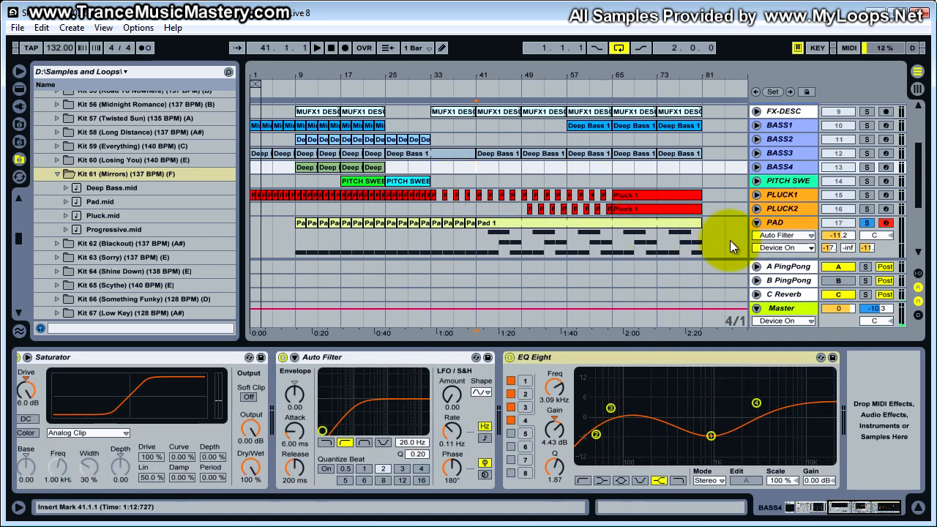
{"action": "left_click", "coordinate": [481, 169]}
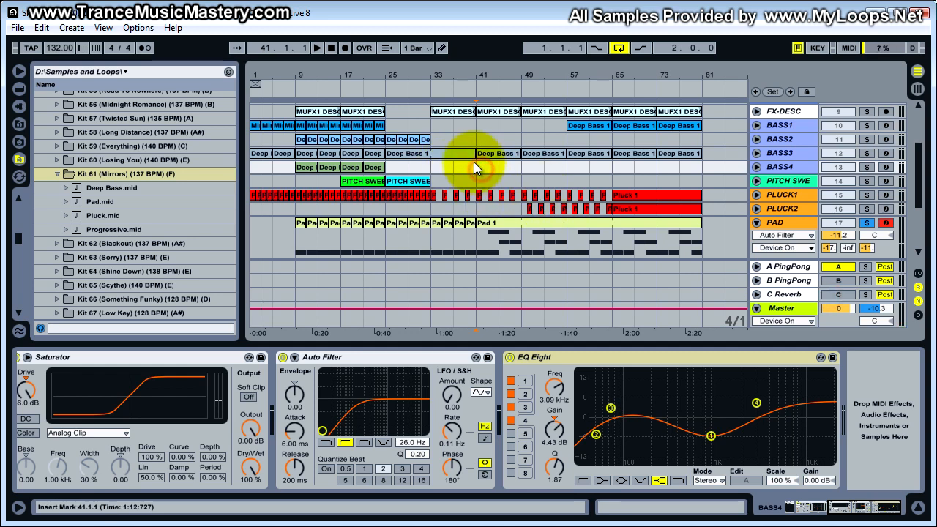
{"action": "left_click", "coordinate": [439, 168]}
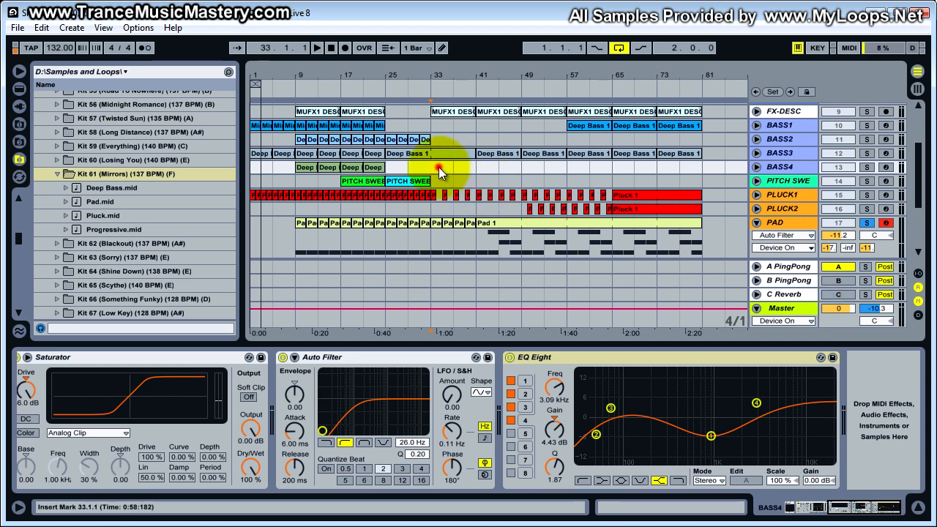
{"action": "left_click", "coordinate": [867, 153], "text": "ctrl"}
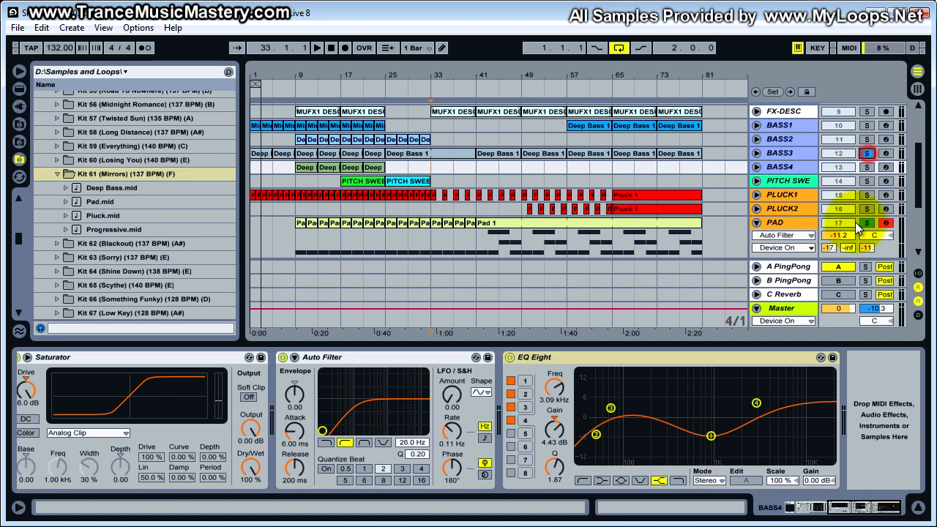
{"action": "left_click", "coordinate": [838, 294]}
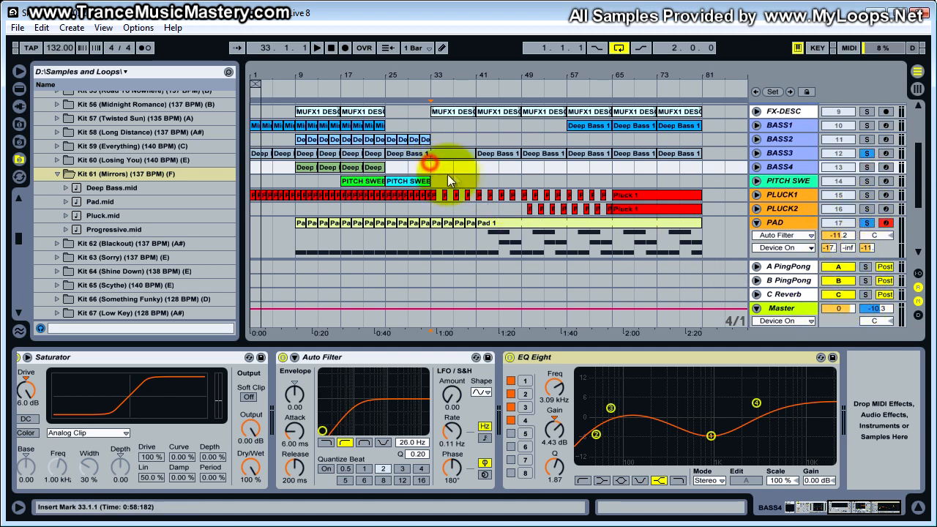
- Play the soloed tracks from bar 33 through bar 72, adding BASS1 to the solo during playback
{"action": "key", "text": "space"}
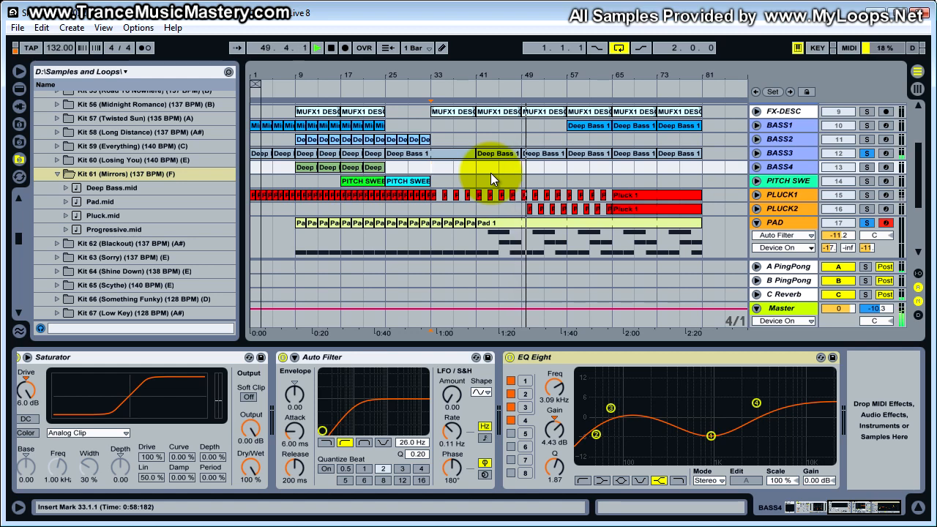
{"action": "left_click", "coordinate": [865, 126]}
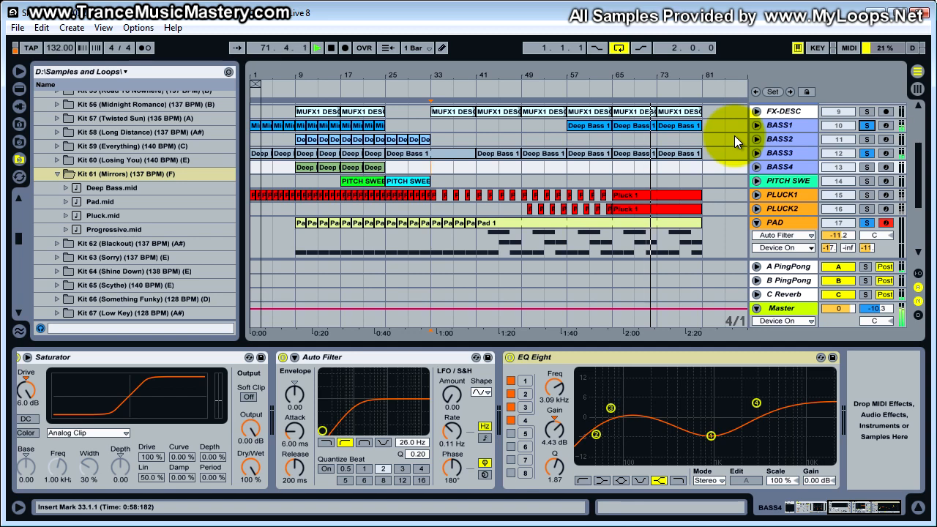
{"action": "key", "text": "space"}
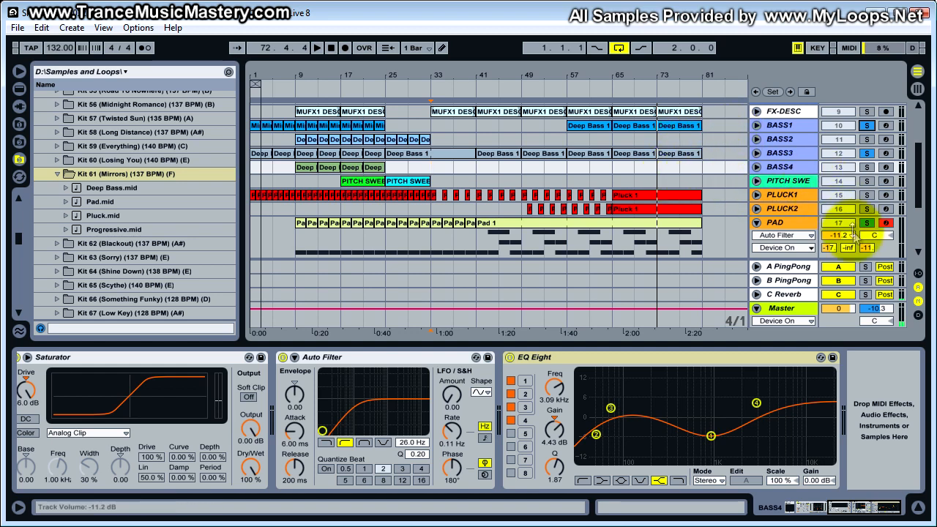
- Turn off the C Reverb return track, fold the PAD track and show PLUCK2's device chain
{"action": "left_click", "coordinate": [838, 294]}
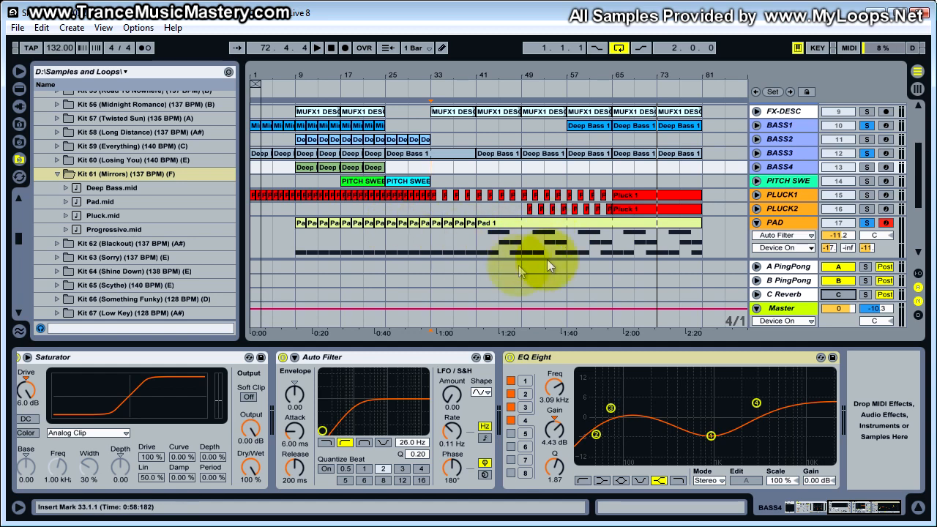
{"action": "left_click", "coordinate": [757, 222]}
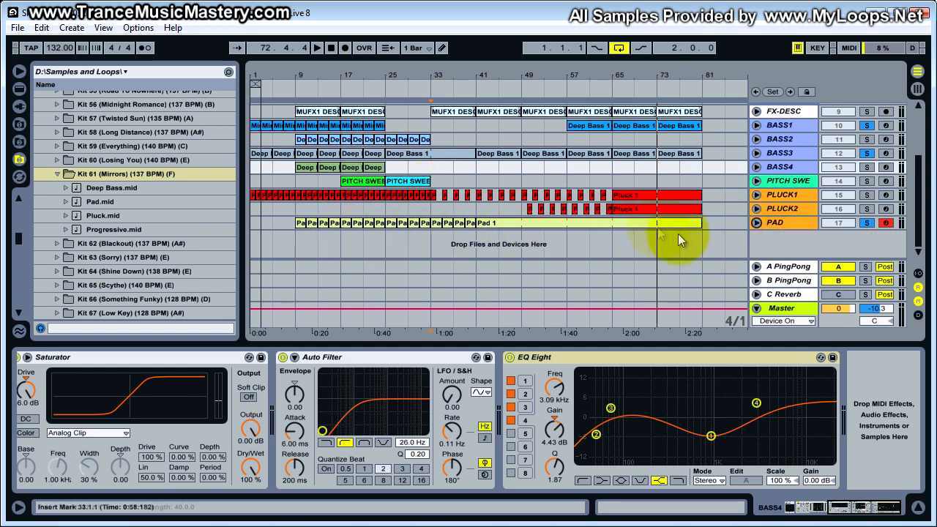
{"action": "left_click", "coordinate": [786, 208]}
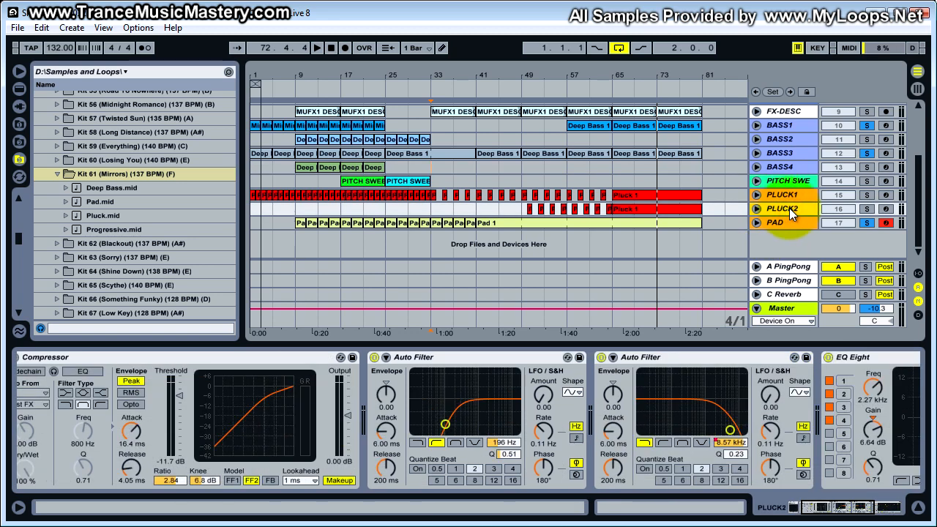